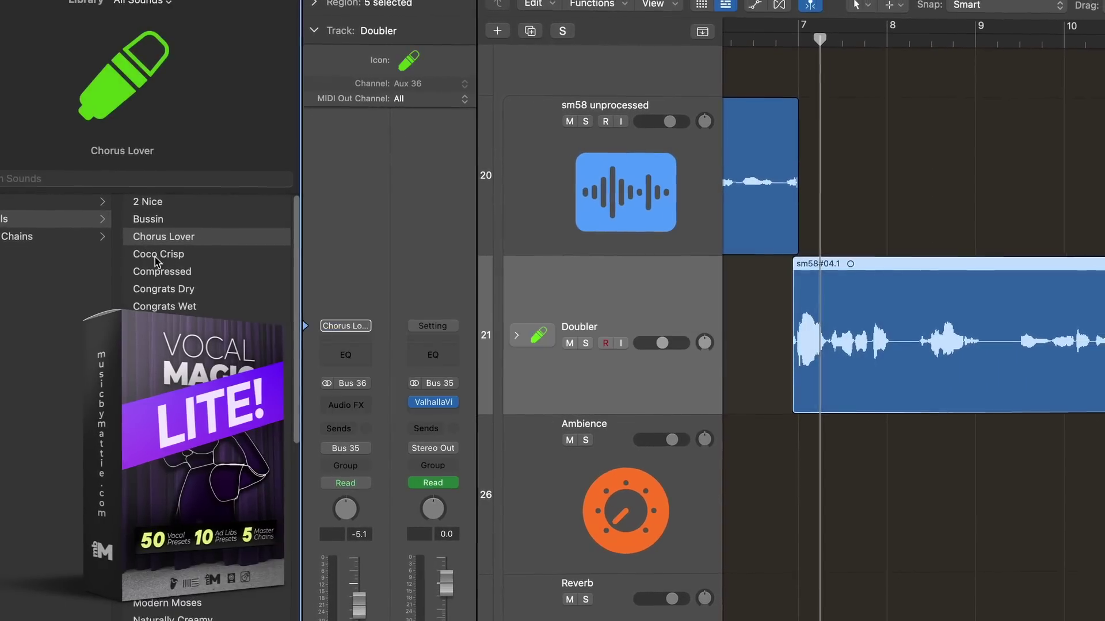
Load the Coco Crisp vocal patch from the Library onto the Doubler track.
{"action": "left_click", "coordinate": [148, 254]}
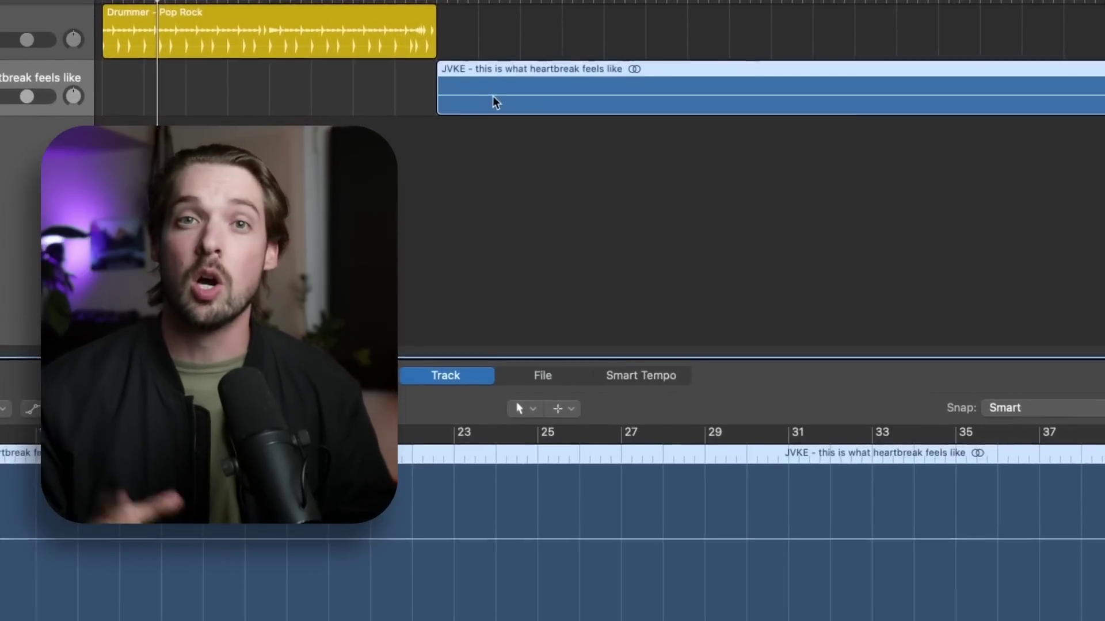
Run Stem Splitter on the JVKE region, keeping Vocals, Drums, Bass and Other stems.
{"action": "right_click", "coordinate": [497, 102]}
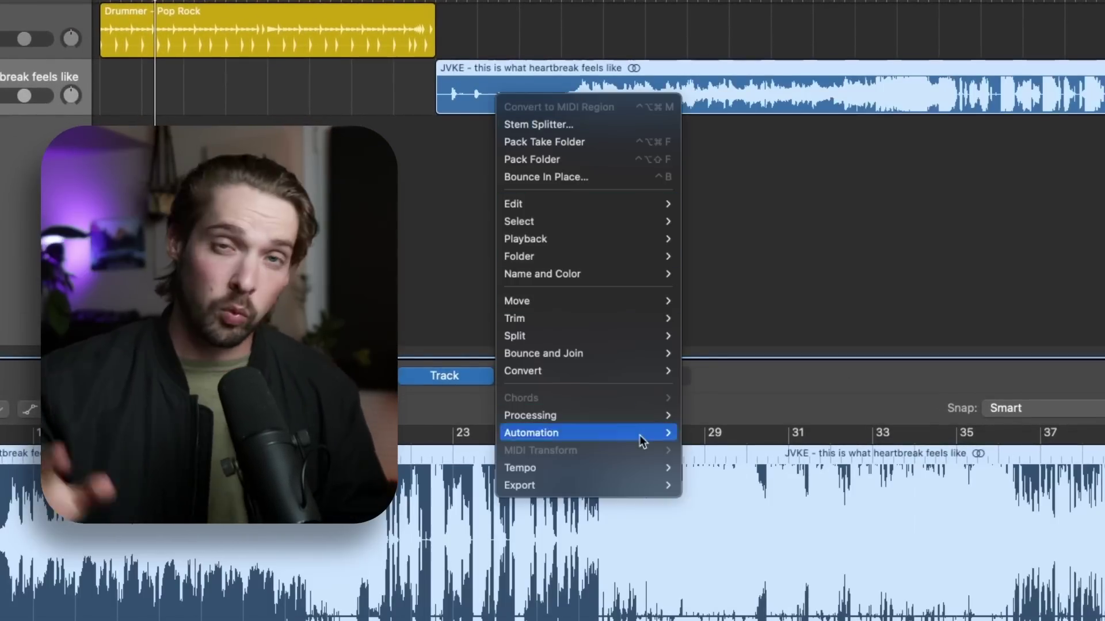
{"action": "mouse_move", "coordinate": [643, 420]}
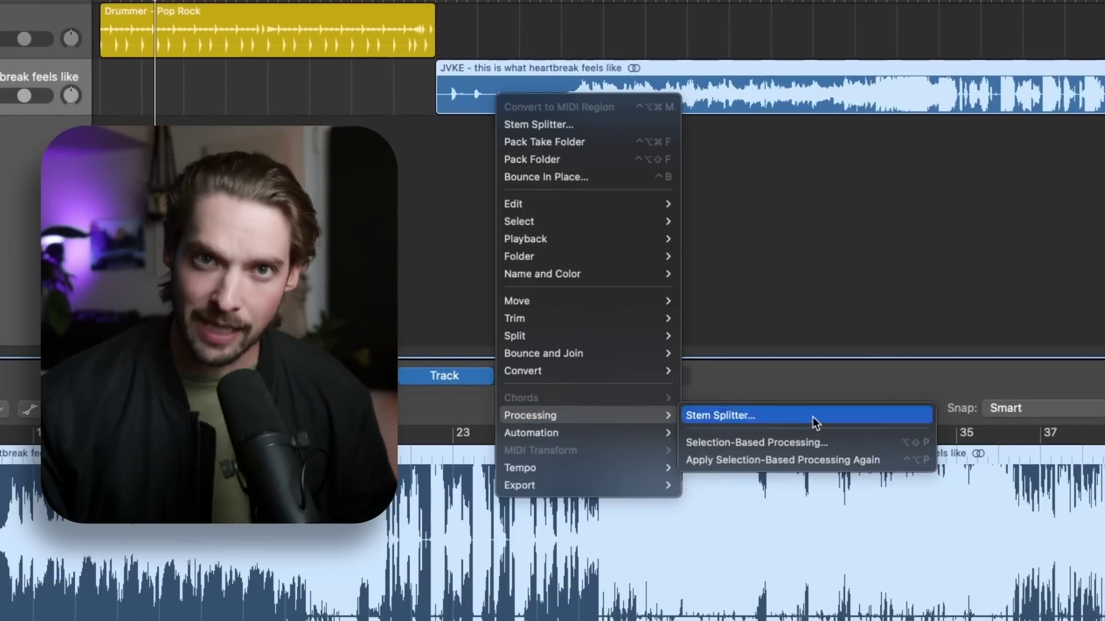
{"action": "left_click", "coordinate": [813, 415]}
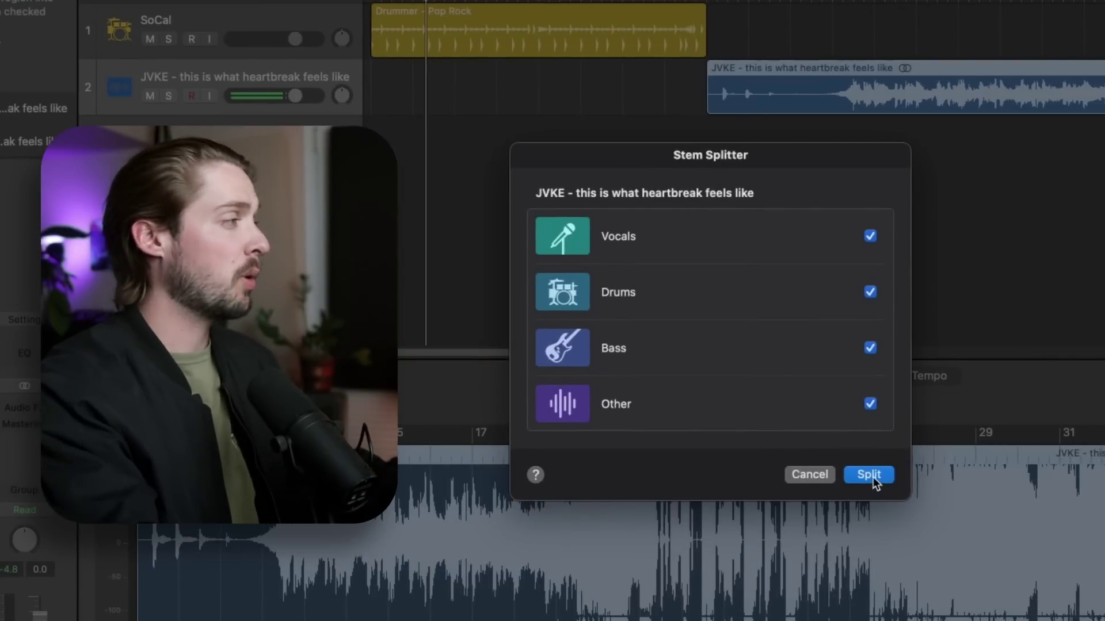
{"action": "left_click", "coordinate": [870, 476]}
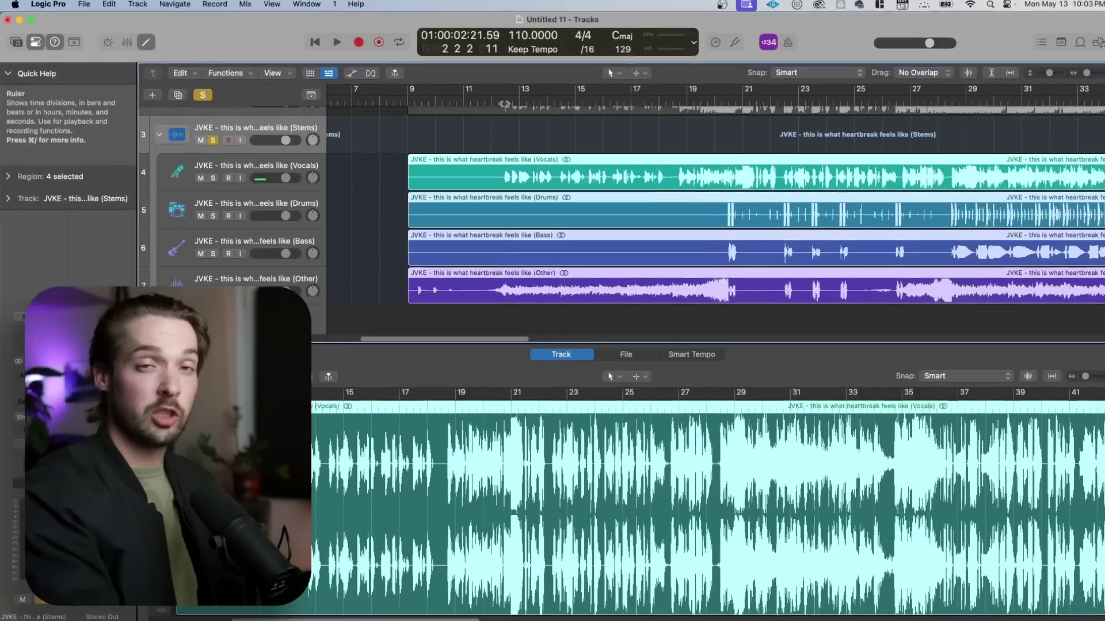
Turn on flex time, then solo the Vocals, Other and finally Drums stems in turn.
{"action": "key", "text": "super+f"}
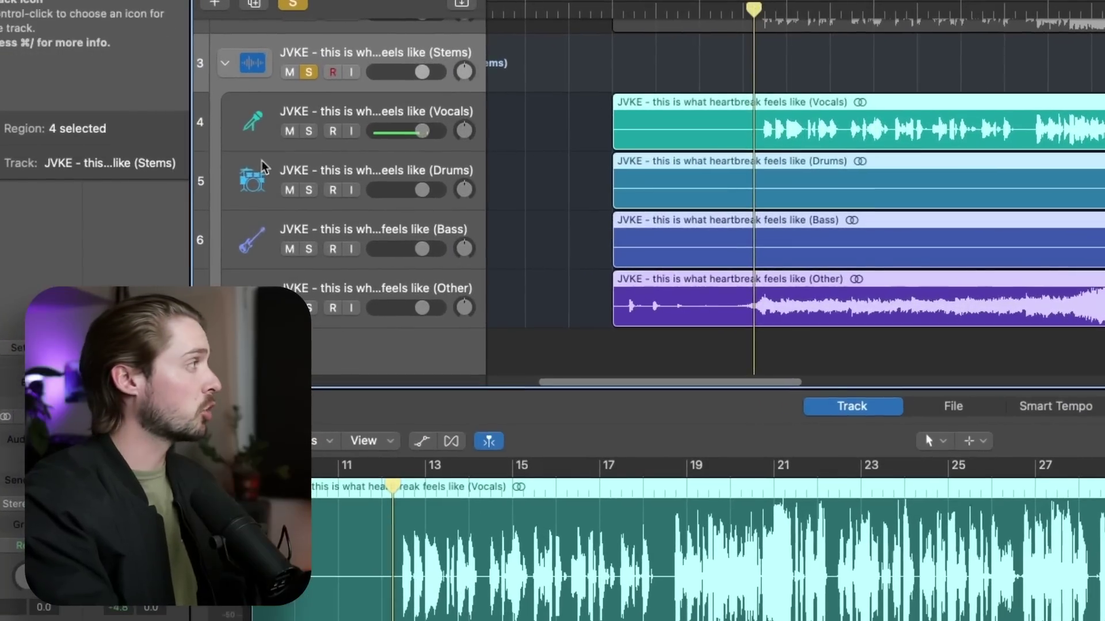
{"action": "left_click", "coordinate": [308, 133]}
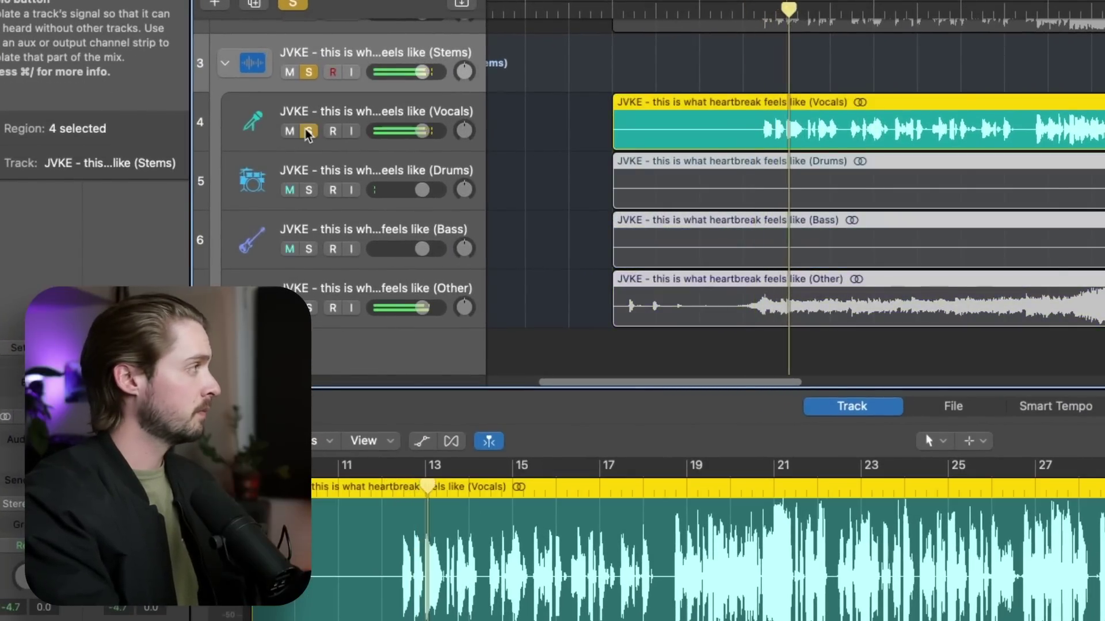
{"action": "left_click", "coordinate": [309, 308]}
{"action": "left_click", "coordinate": [747, 195]}
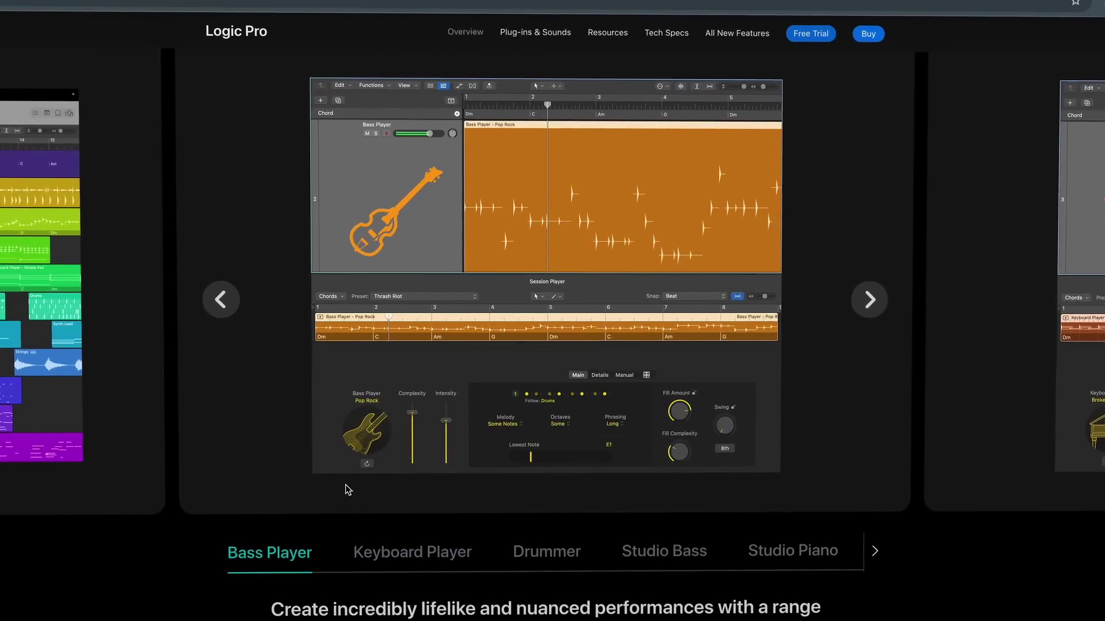
Show the Keyboard Player slide, then the Drummer slide in the Session Player carousel.
{"action": "left_click", "coordinate": [435, 554]}
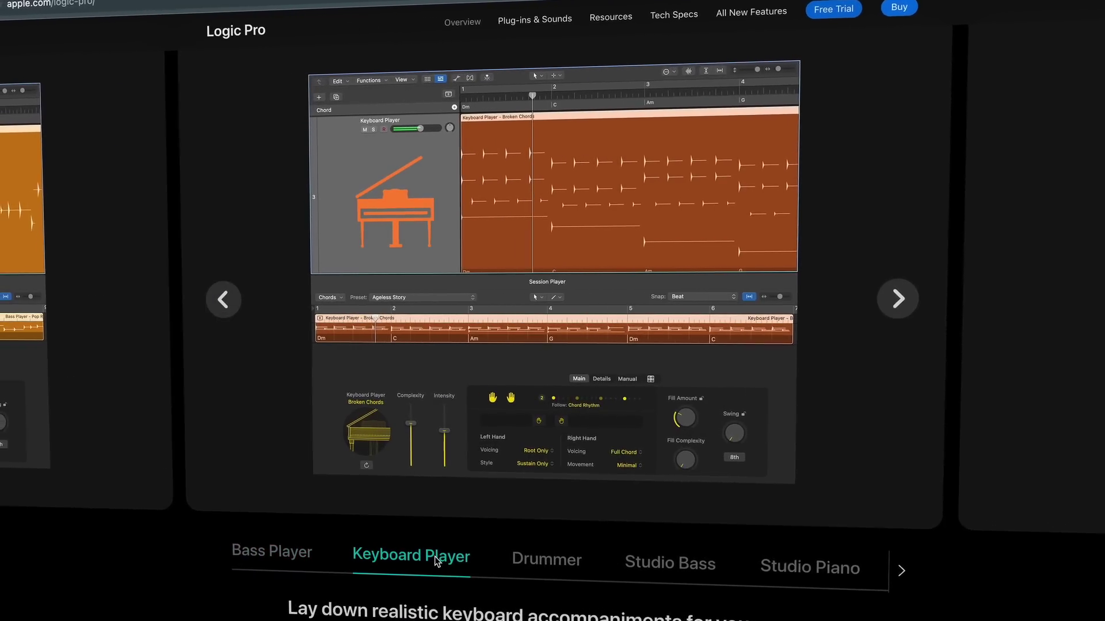
{"action": "left_click", "coordinate": [536, 562]}
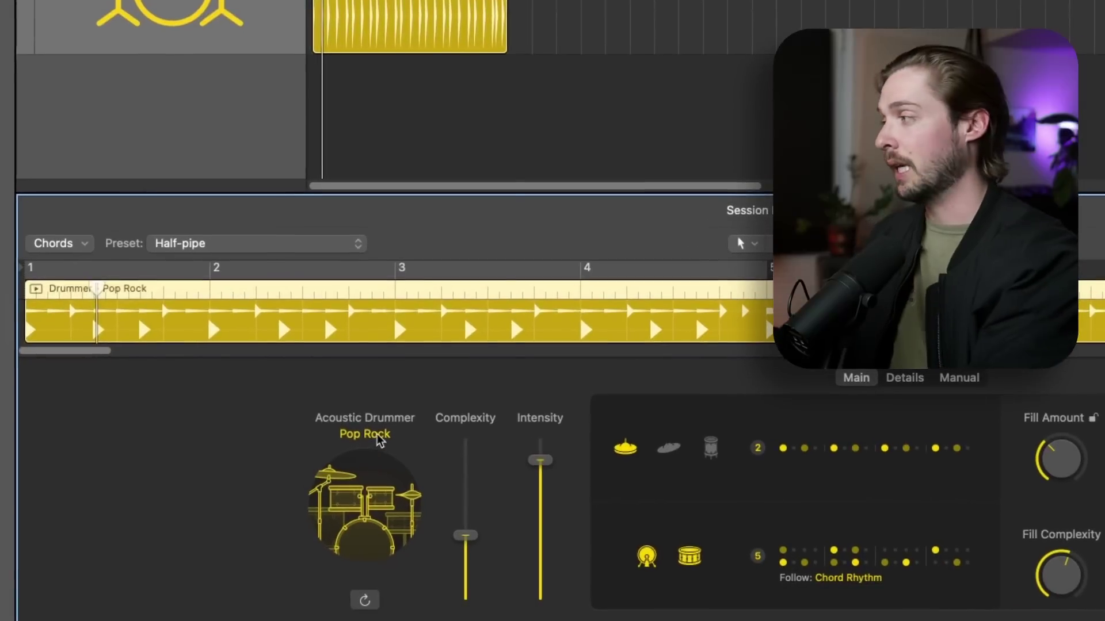
Switch the drummer style to Psychedelic Rock, play the project and open the Library.
{"action": "left_click", "coordinate": [378, 436]}
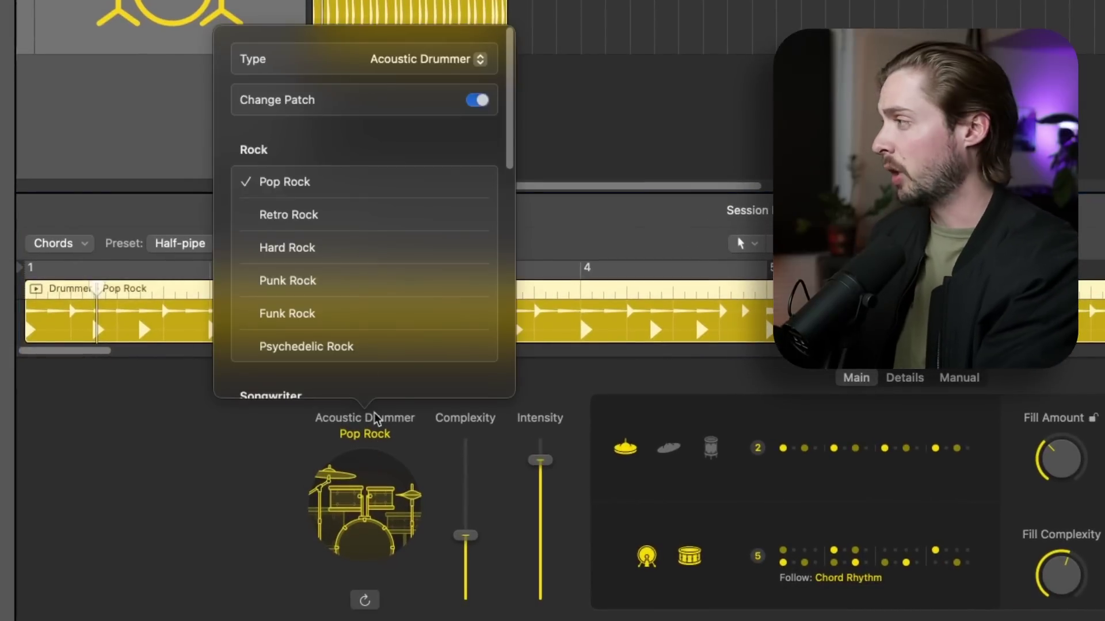
{"action": "left_click", "coordinate": [416, 70]}
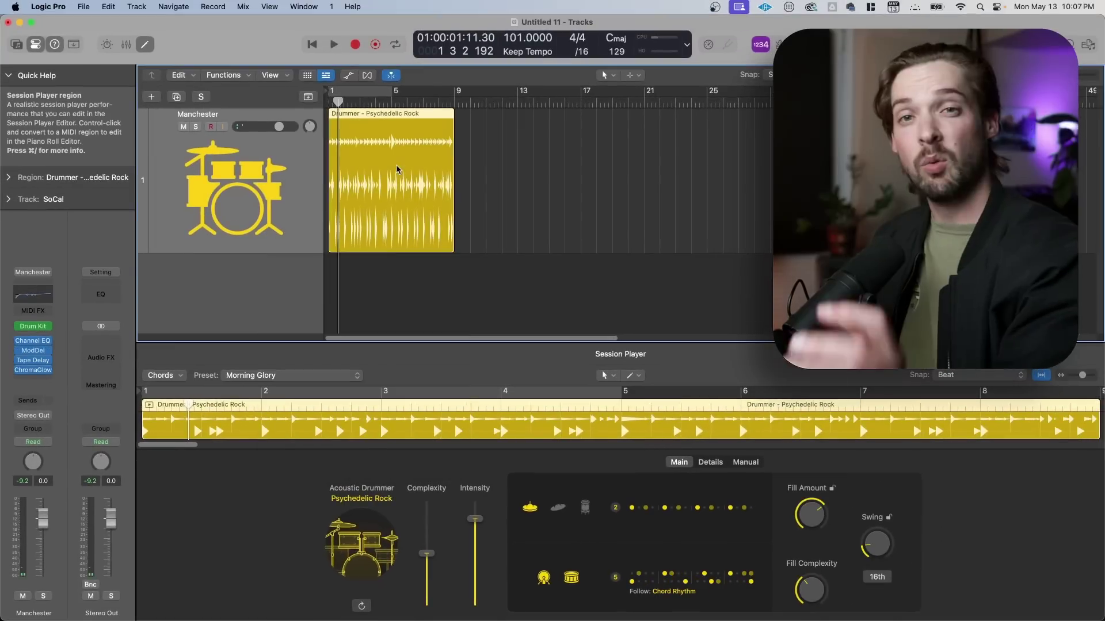
{"action": "key", "text": "space"}
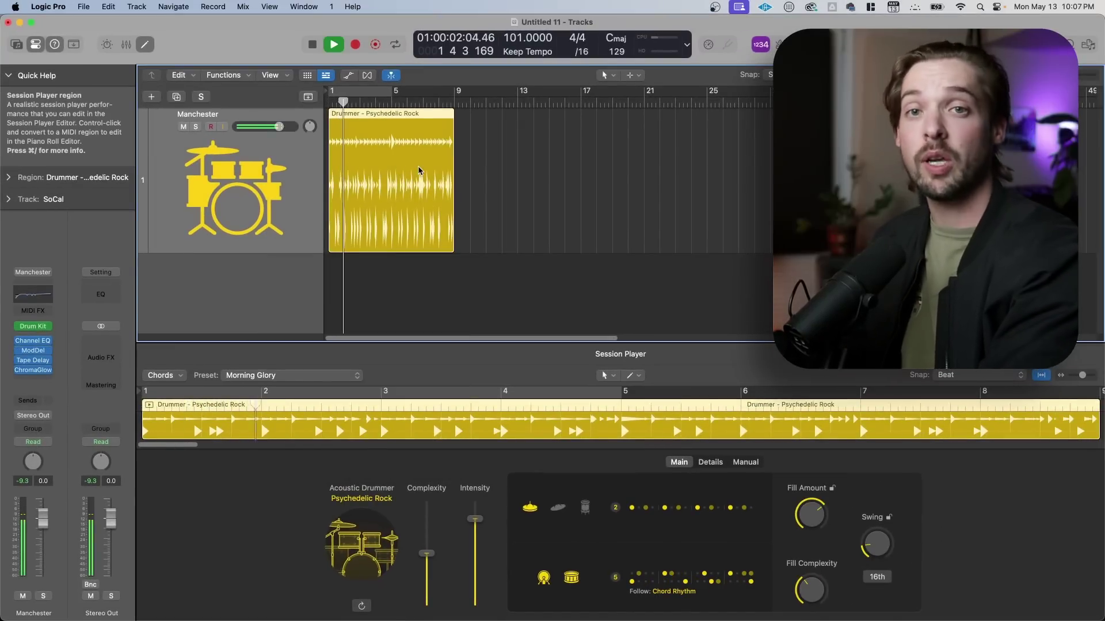
{"action": "key", "text": "y"}
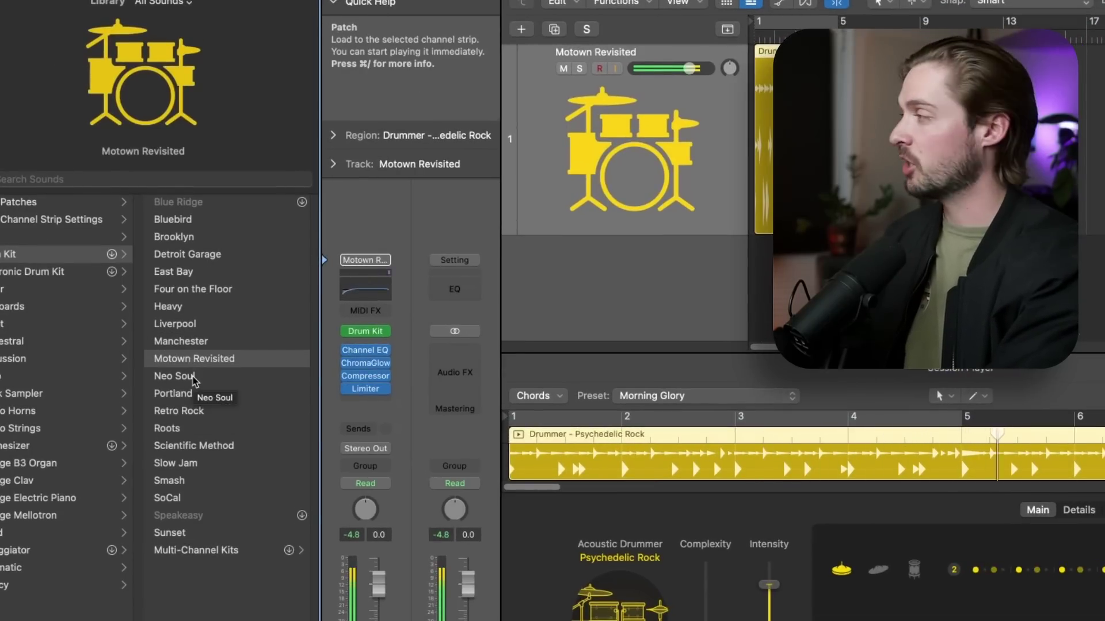
Load the Neo Soul drum kit and adjust the drummer's Complexity slider.
{"action": "left_click", "coordinate": [175, 375]}
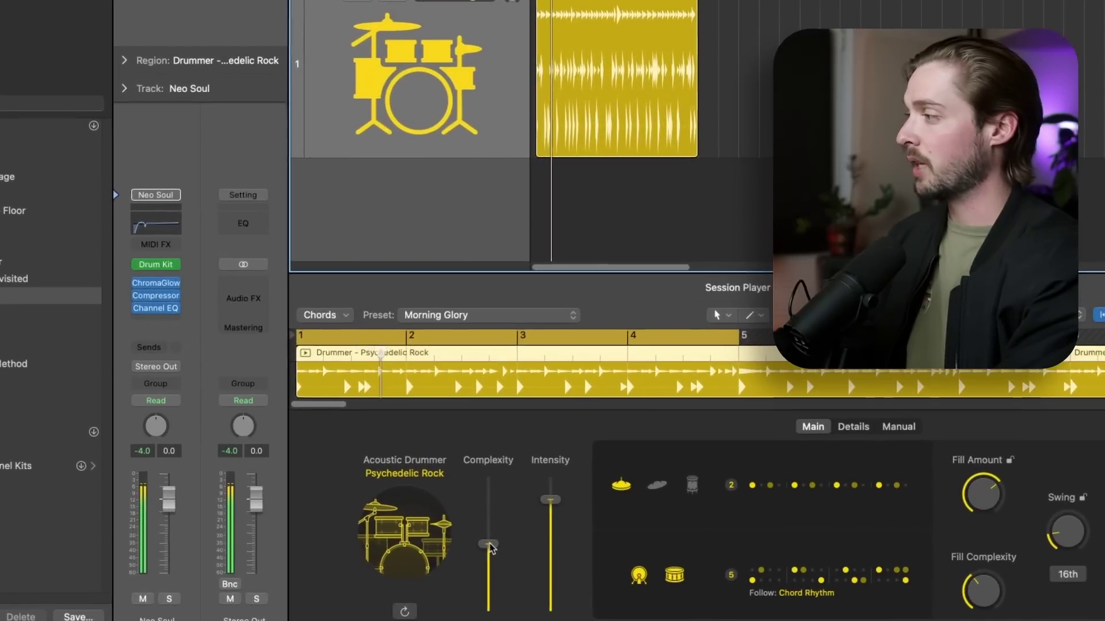
{"action": "left_click_drag", "start_coordinate": [489, 545], "coordinate": [494, 510]}
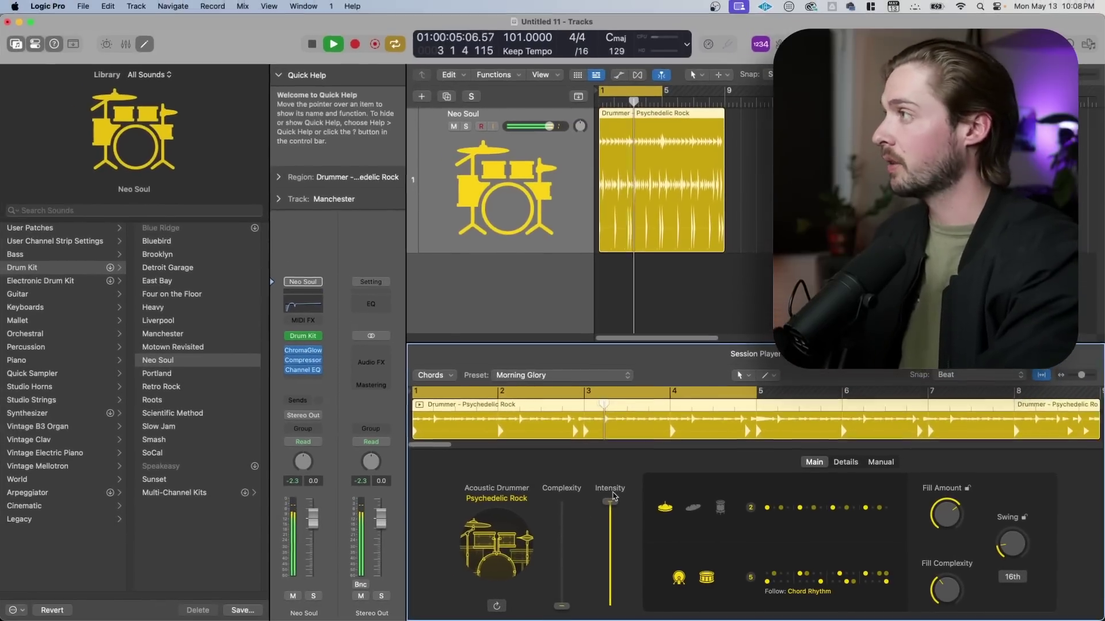
Lower the drummer's Intensity, switch cymbals to the ride and choose kick and snare pattern 8.
{"action": "left_click_drag", "start_coordinate": [550, 493], "coordinate": [550, 611]}
{"action": "left_click", "coordinate": [657, 485]}
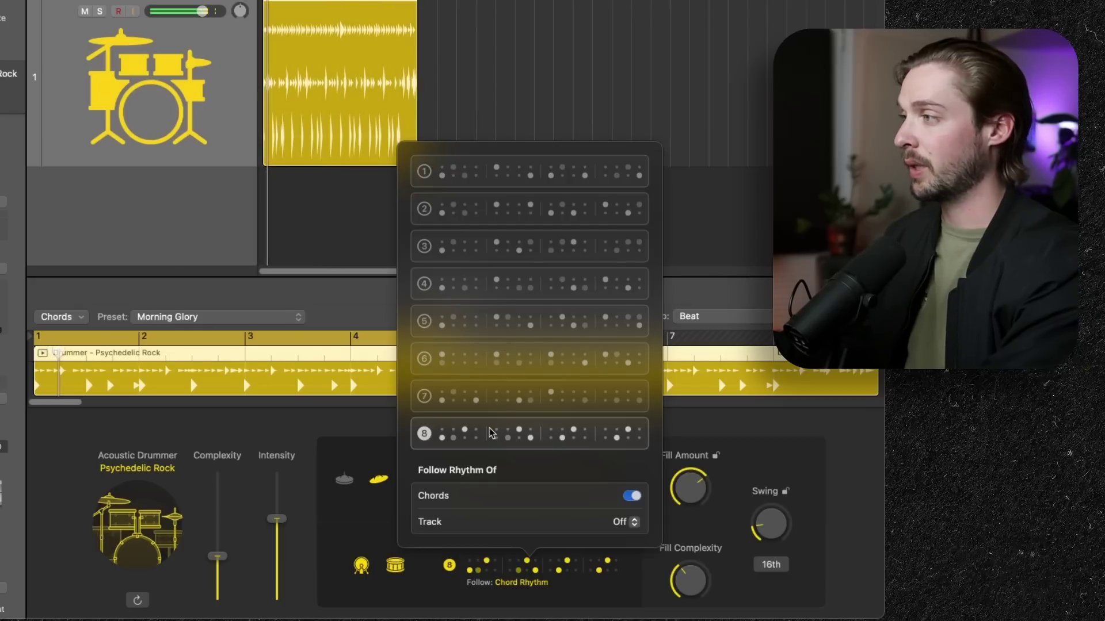
{"action": "left_click", "coordinate": [682, 177]}
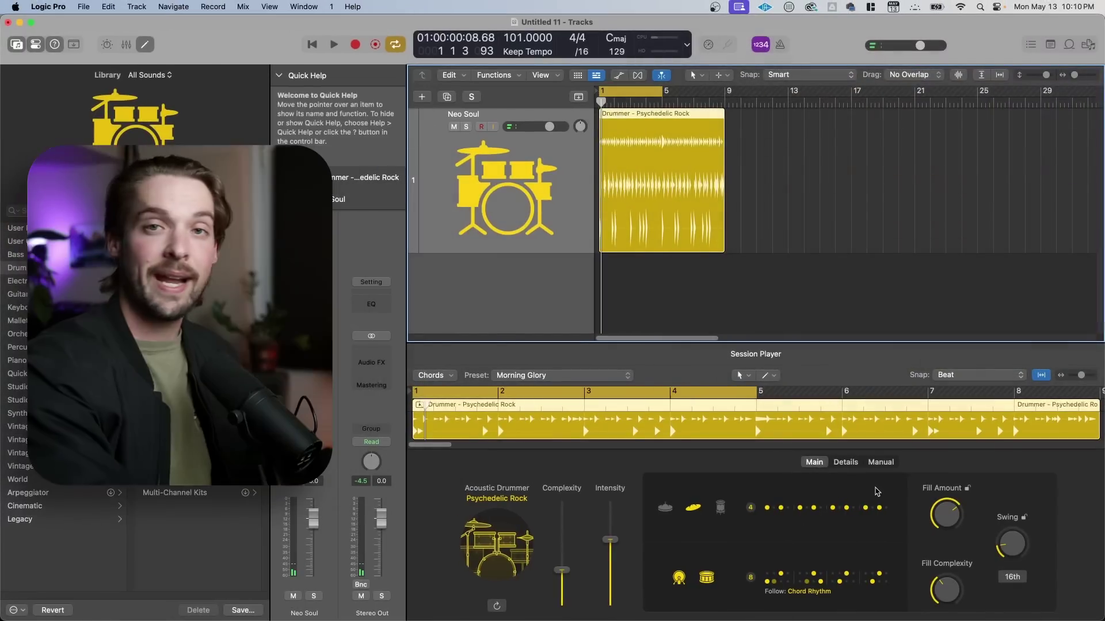
Set the drummer's Swing knob to 50 %.
{"action": "mouse_move", "coordinate": [954, 506]}
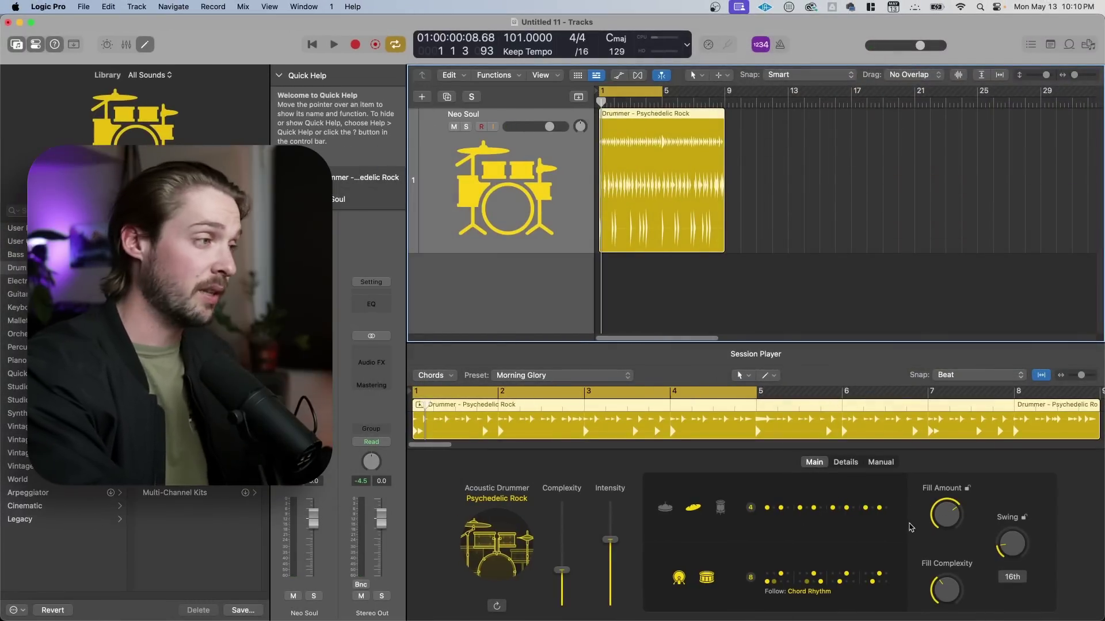
{"action": "mouse_move", "coordinate": [949, 581]}
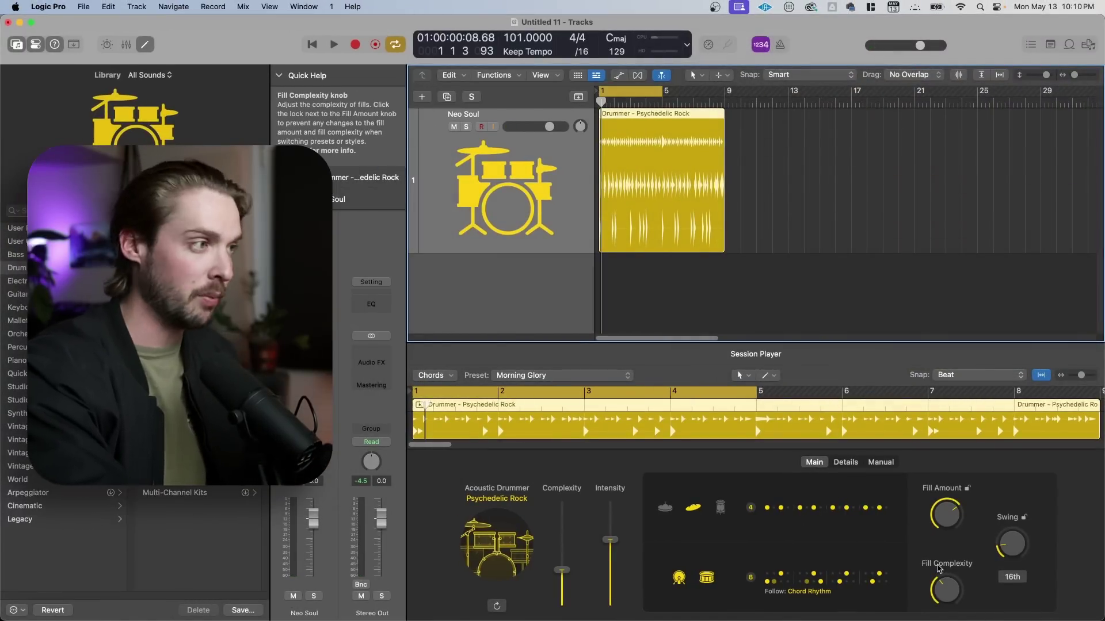
{"action": "left_click", "coordinate": [1015, 547]}
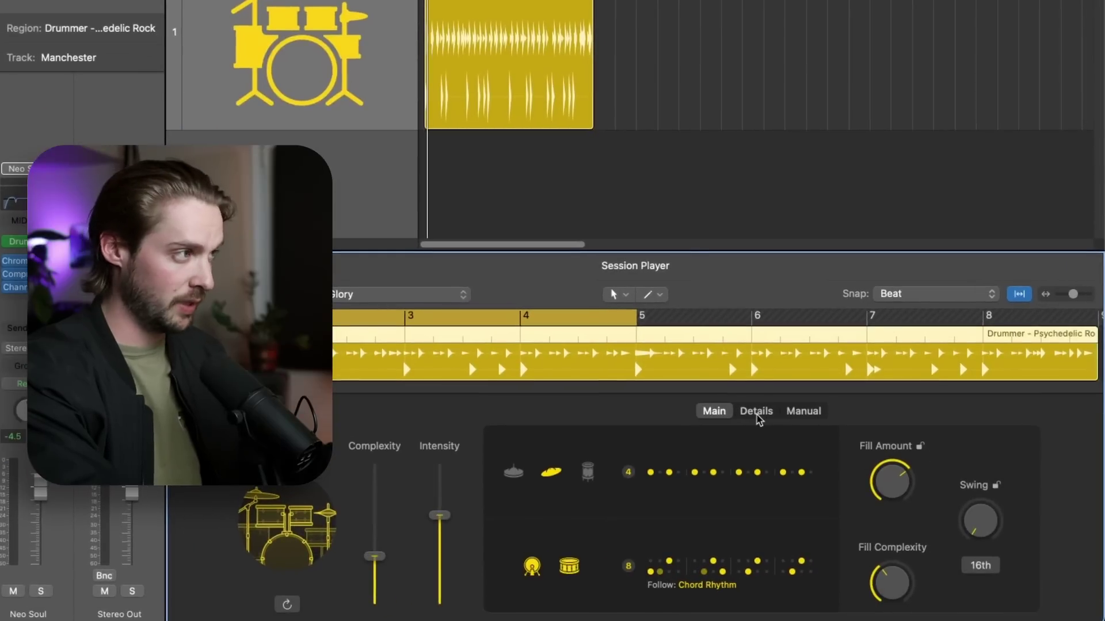
Show the Session Player's Details settings for the drummer.
{"action": "left_click", "coordinate": [758, 412]}
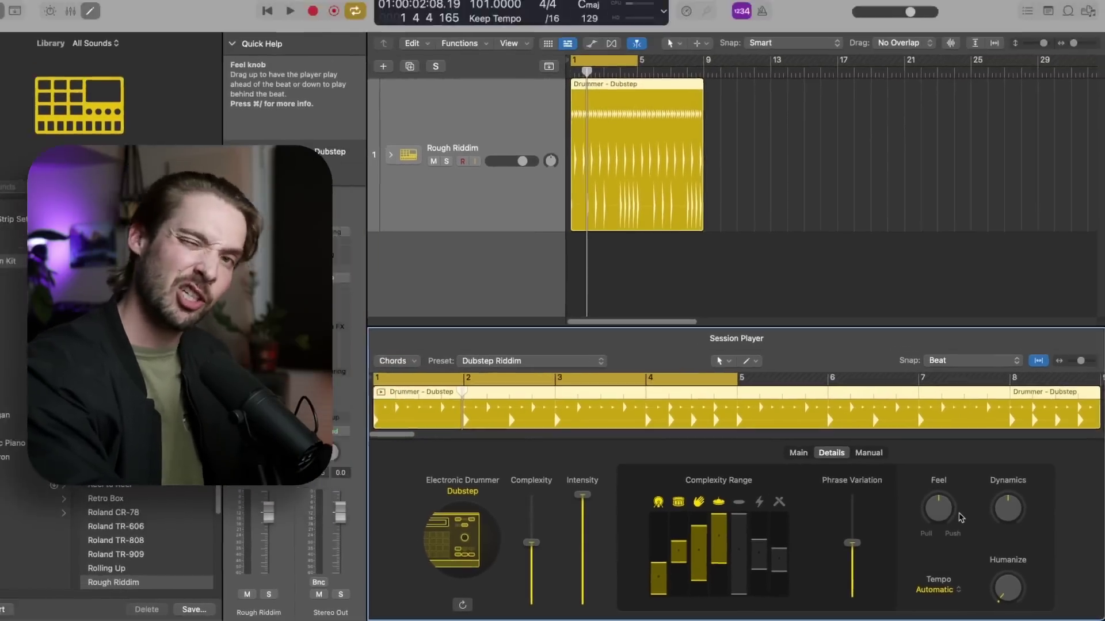
Push the drummer's feel fully ahead of the beat and drop Dynamics to 0 %.
{"action": "left_click_drag", "start_coordinate": [929, 503], "coordinate": [929, 535]}
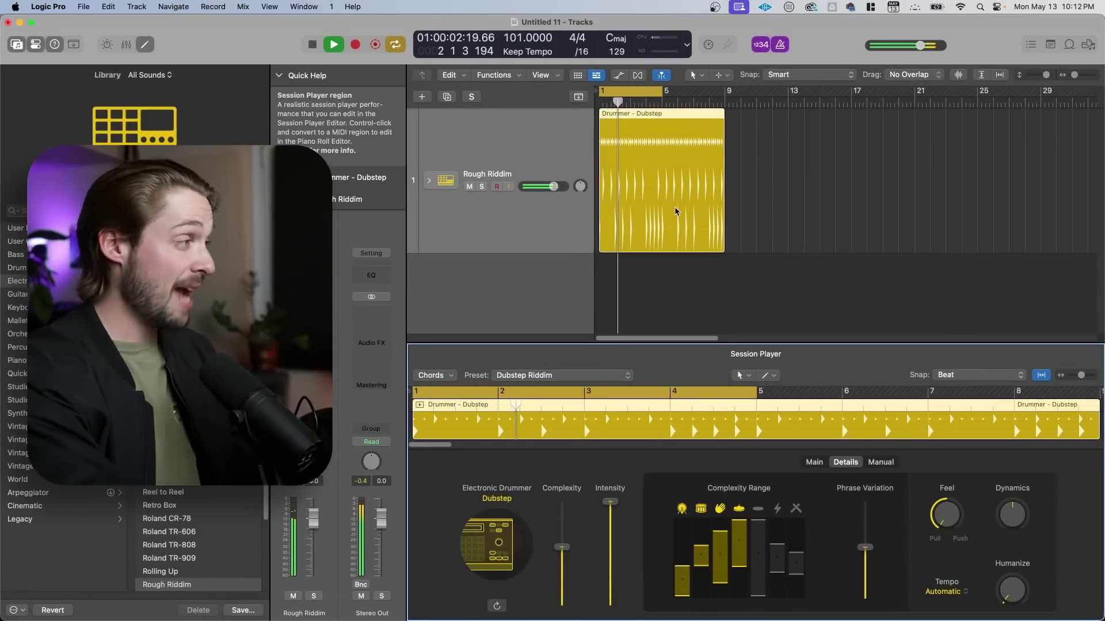
{"action": "left_click_drag", "start_coordinate": [948, 521], "coordinate": [951, 322]}
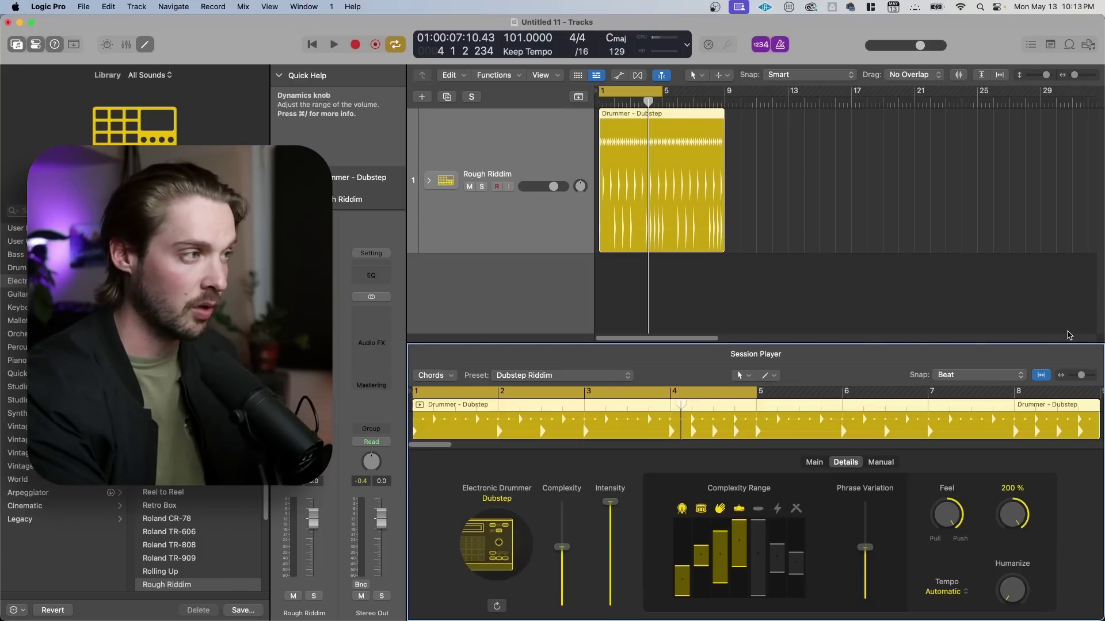
{"action": "left_click_drag", "start_coordinate": [1013, 514], "coordinate": [1033, 546]}
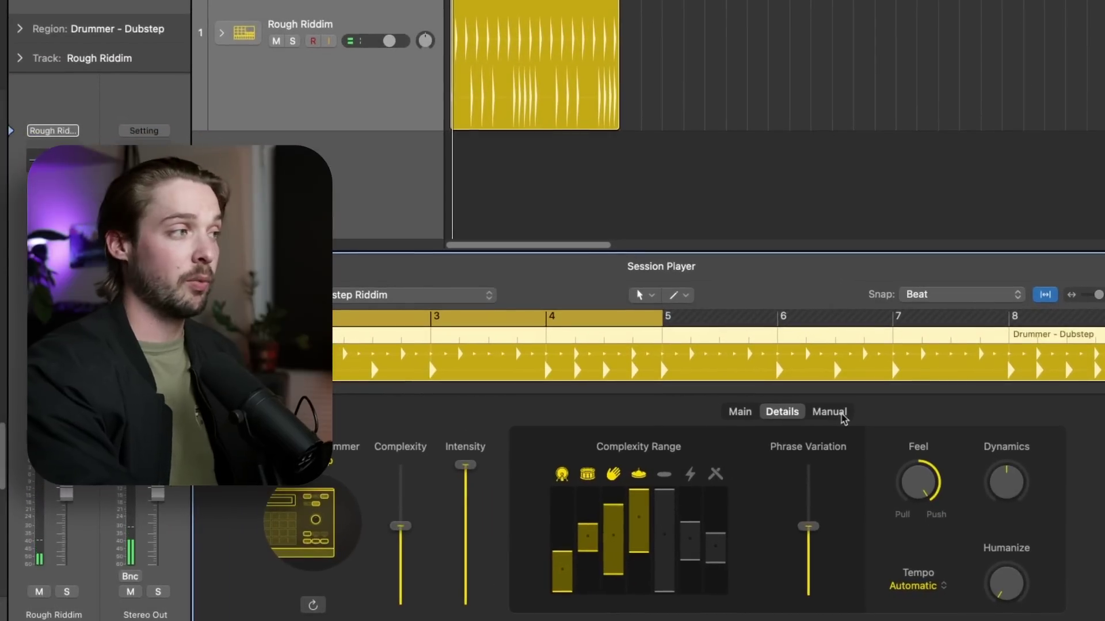
Switch to Manual mode and place kick, snare and clap hits across a one-bar step grid.
{"action": "left_click", "coordinate": [829, 412]}
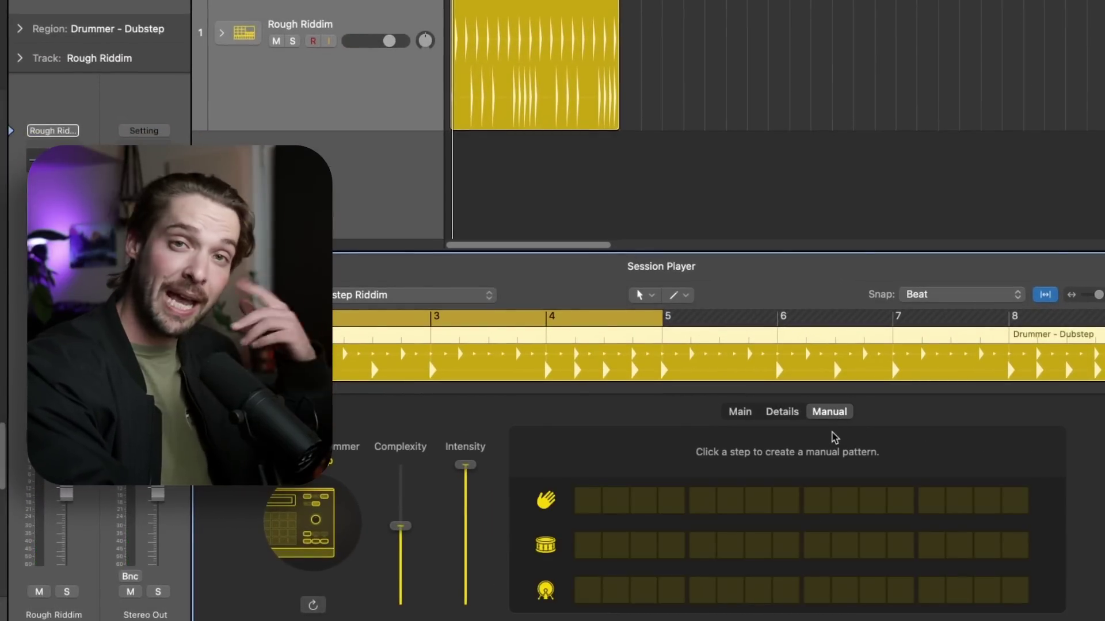
{"action": "left_click", "coordinate": [587, 590]}
{"action": "left_click", "coordinate": [702, 544]}
{"action": "left_click", "coordinate": [816, 589]}
{"action": "left_click", "coordinate": [931, 545]}
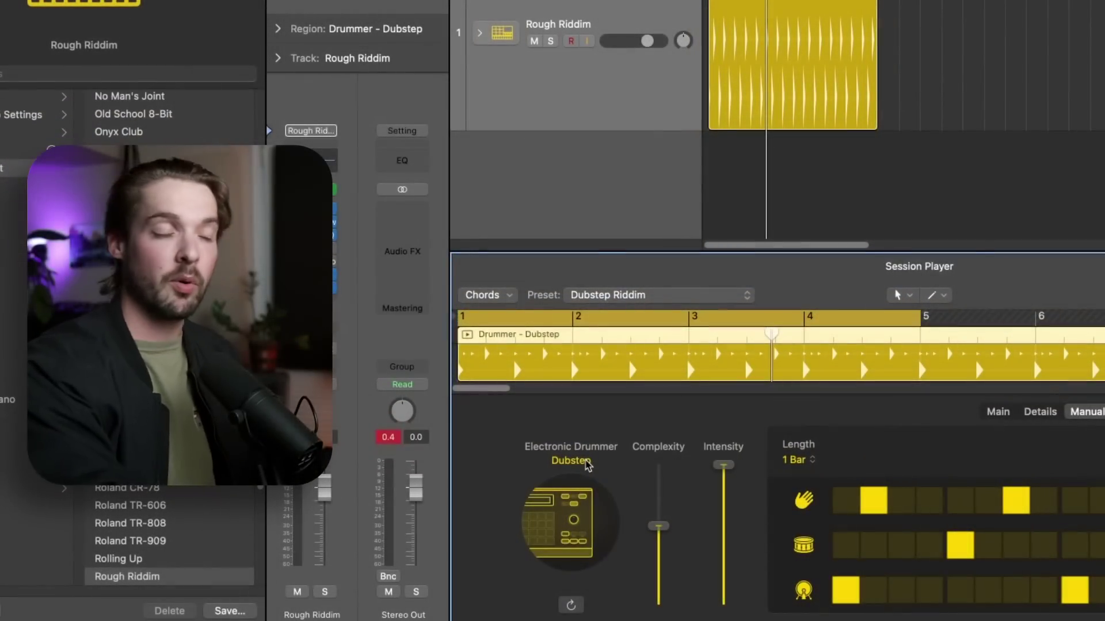
Review the drummer style choices, keeping Electronic Drummer, and check the bass's rhythm-following options.
{"action": "left_click", "coordinate": [571, 461]}
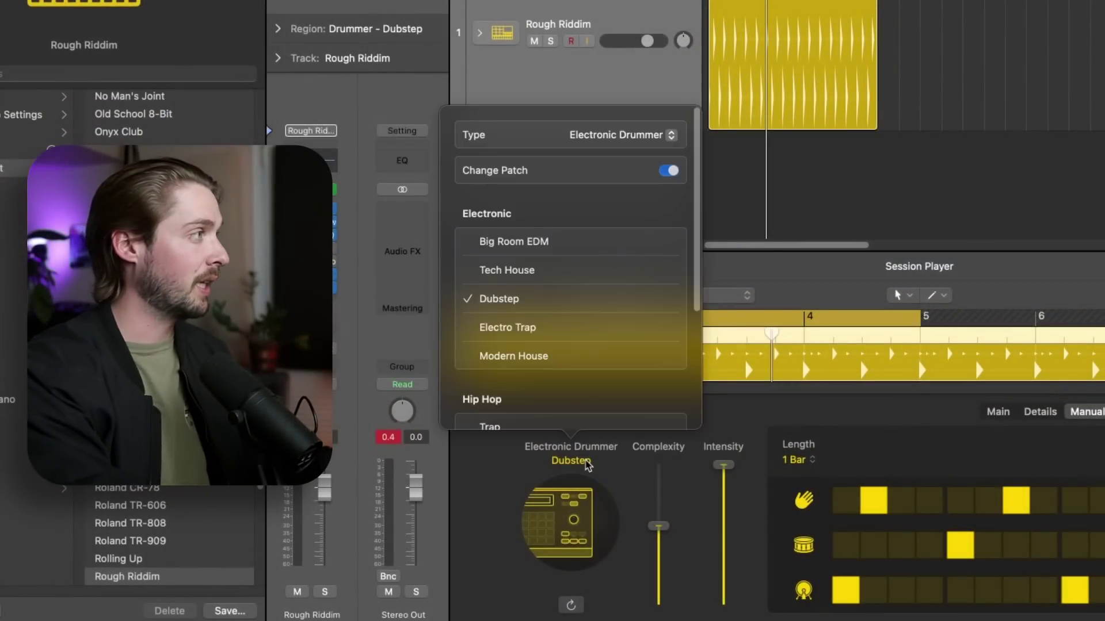
{"action": "left_click", "coordinate": [642, 133]}
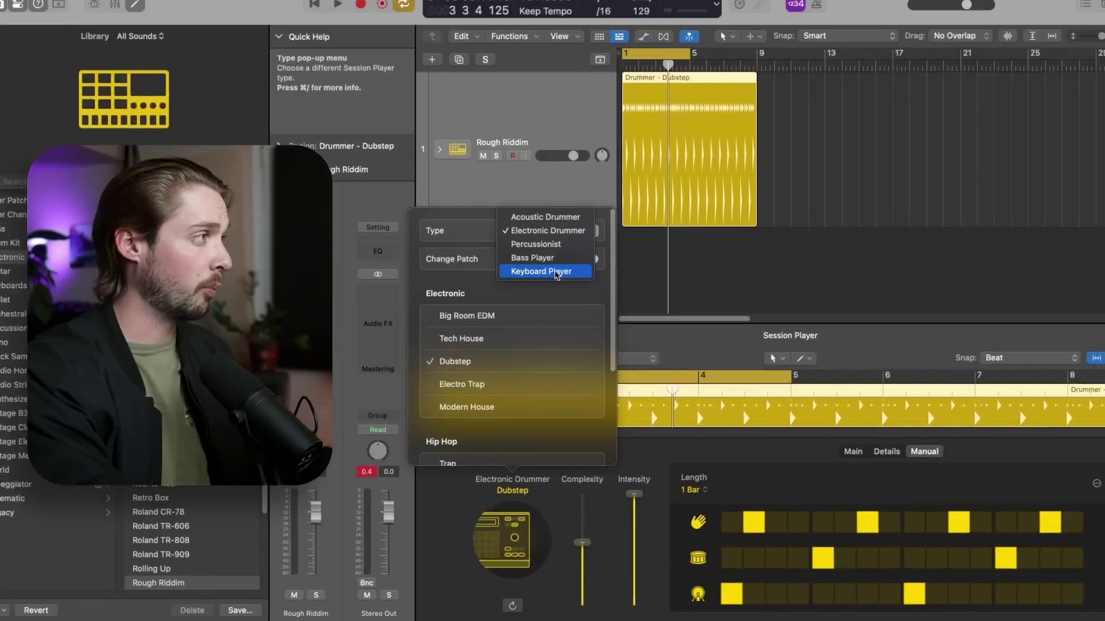
{"action": "left_click", "coordinate": [860, 186]}
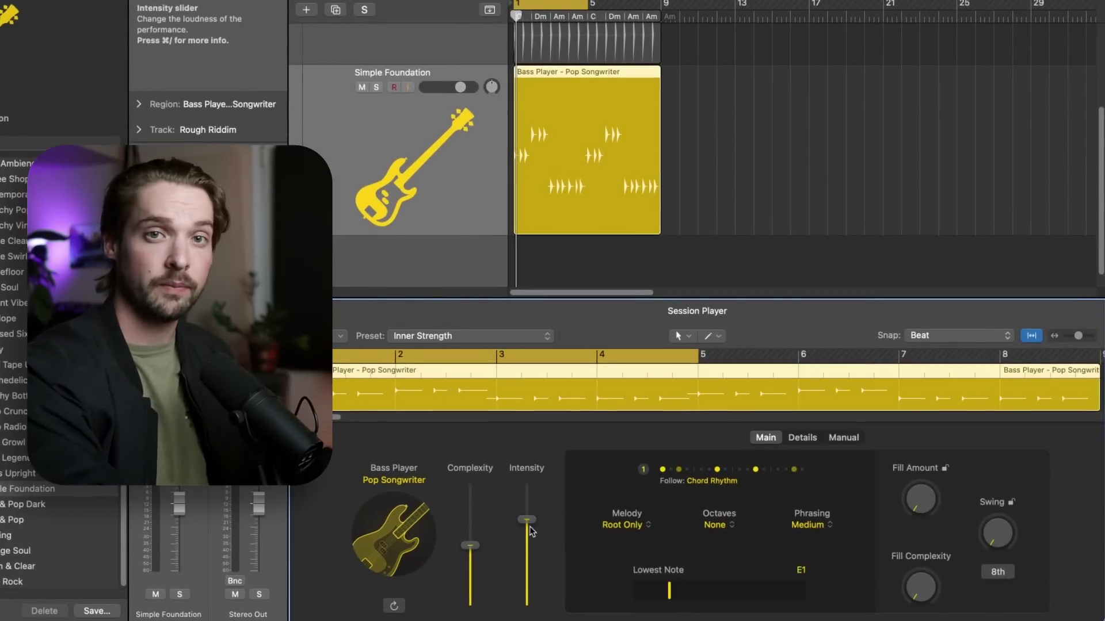
{"action": "left_click", "coordinate": [717, 469]}
{"action": "left_click", "coordinate": [863, 500]}
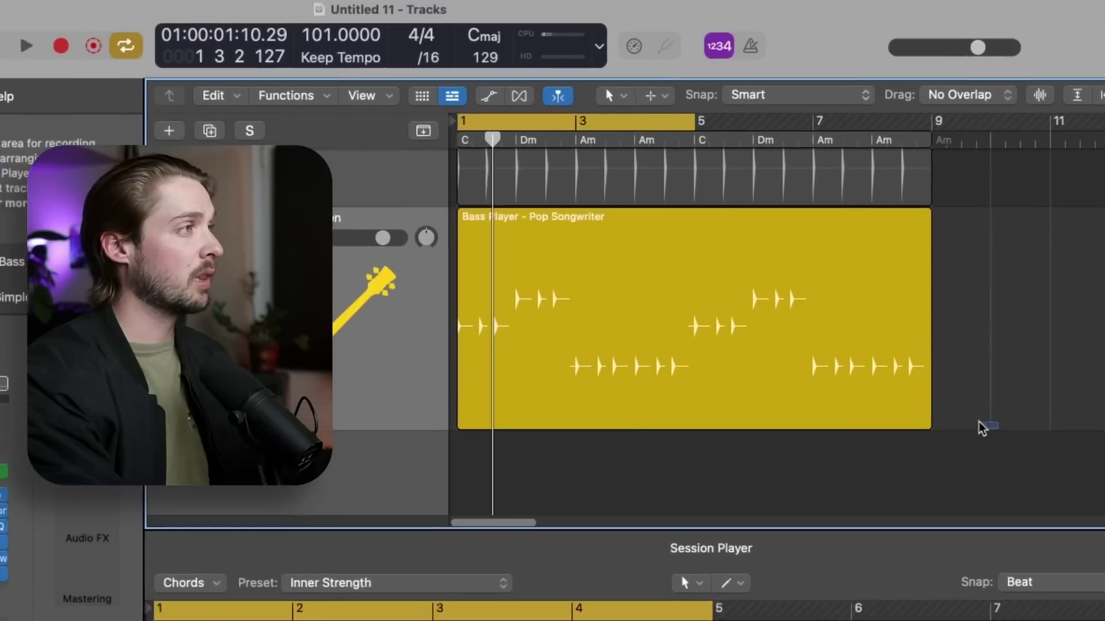
Select the bass region, put the playhead at bar 3, and show the global tracks.
{"action": "left_click", "coordinate": [785, 373]}
{"action": "left_click_drag", "start_coordinate": [490, 162], "coordinate": [605, 149]}
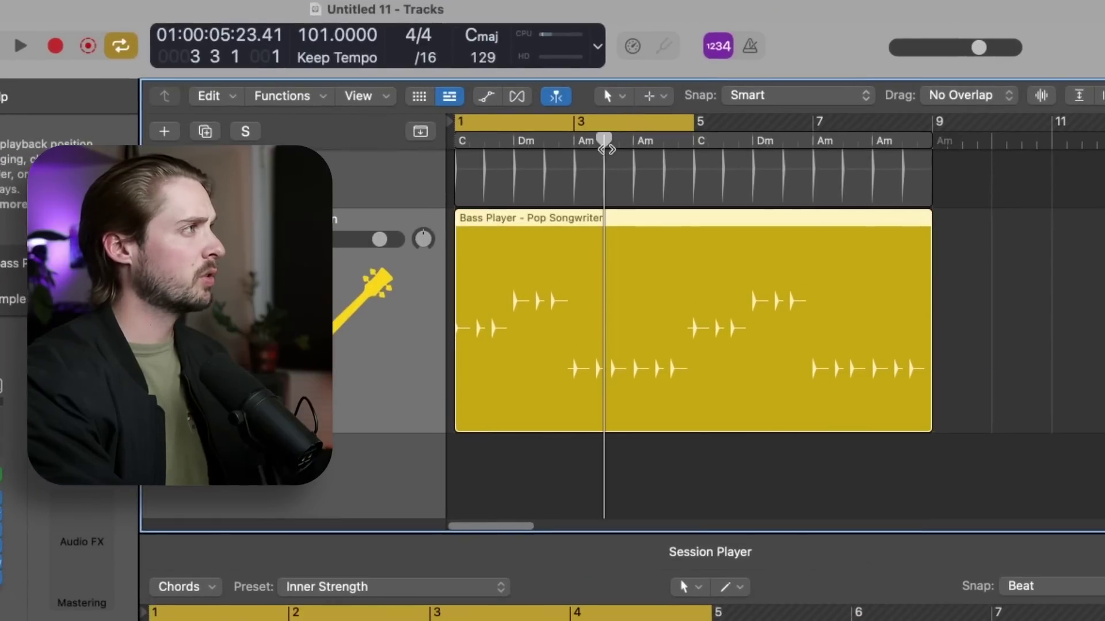
{"action": "left_click", "coordinate": [421, 131]}
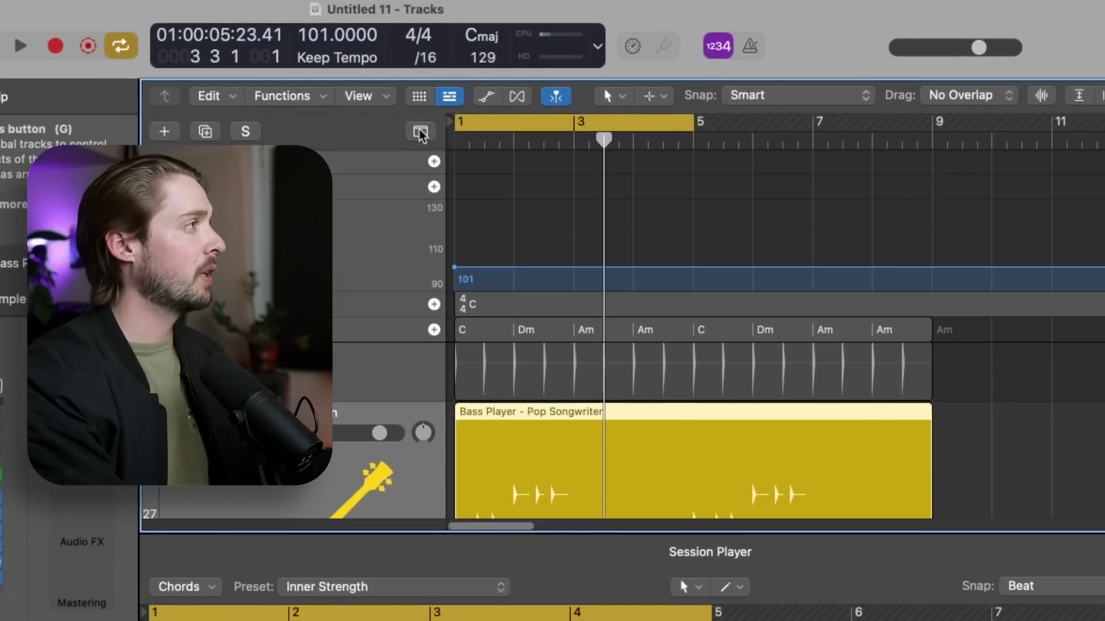
{"action": "key", "text": "g"}
{"action": "key", "text": "g"}
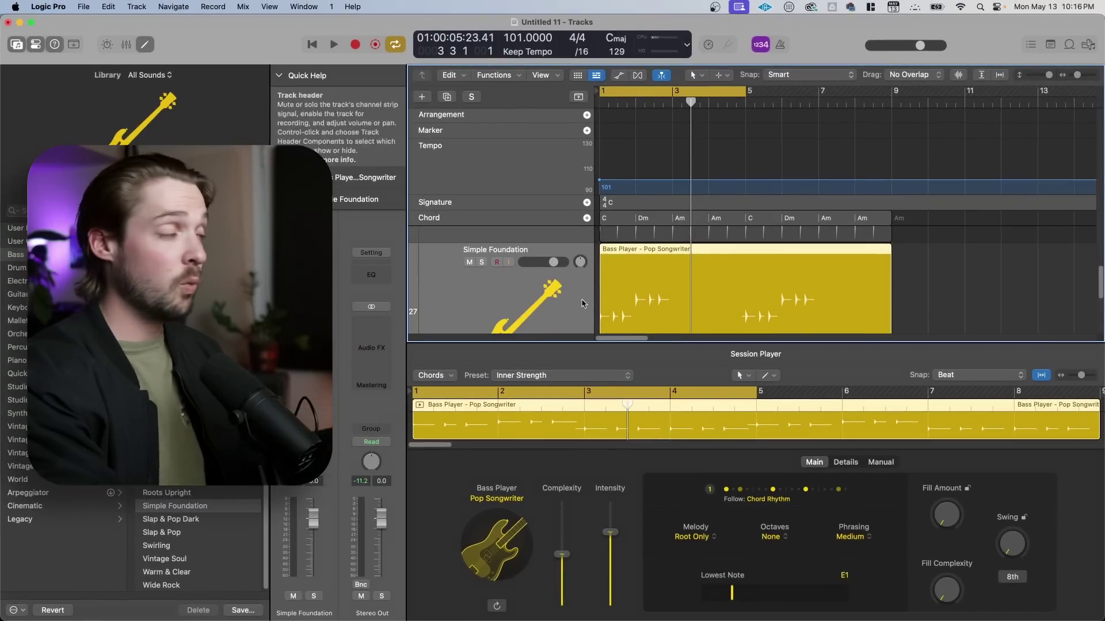
Give the bass region the I - V - vi - IV chord progression and close the Session Player editor.
{"action": "scroll", "coordinate": [707, 285], "scroll_direction": "down", "scroll_amount": 2}
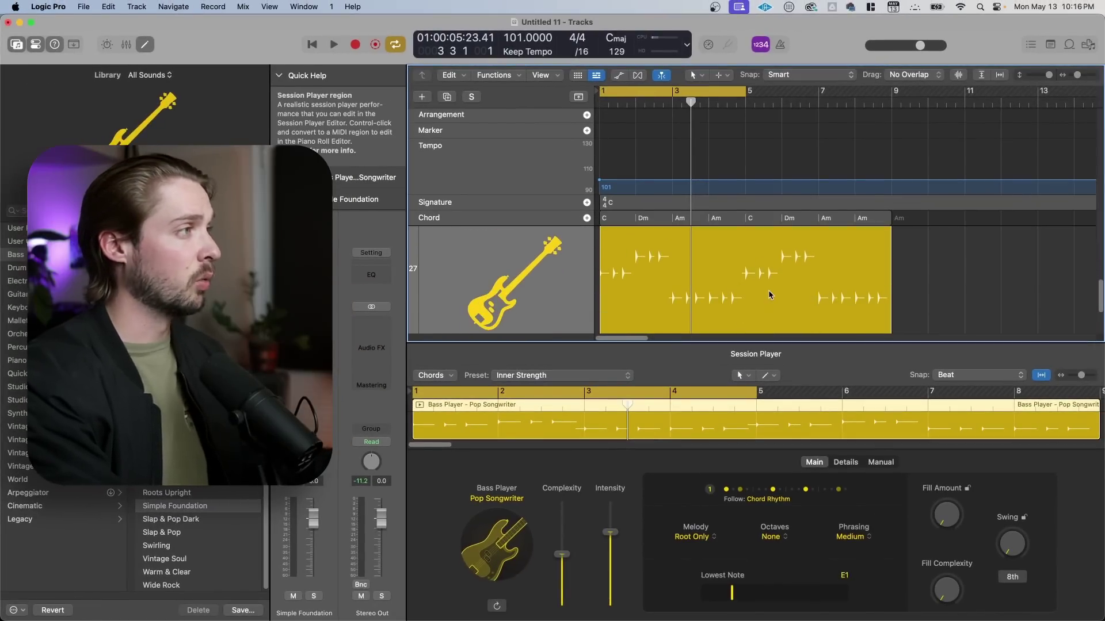
{"action": "left_click", "coordinate": [443, 377]}
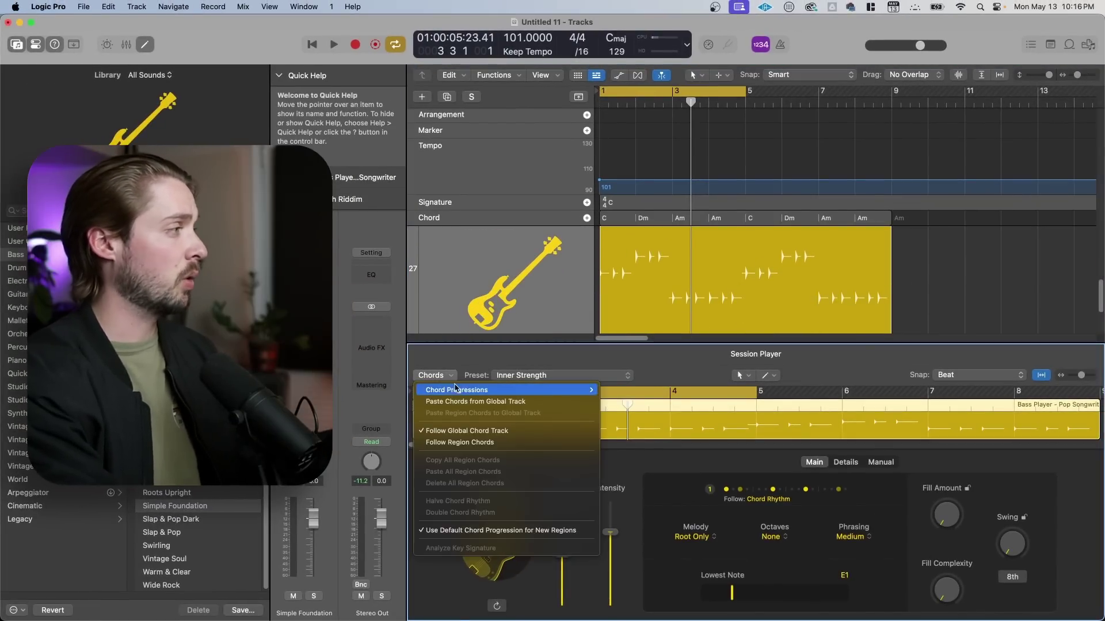
{"action": "mouse_move", "coordinate": [462, 391]}
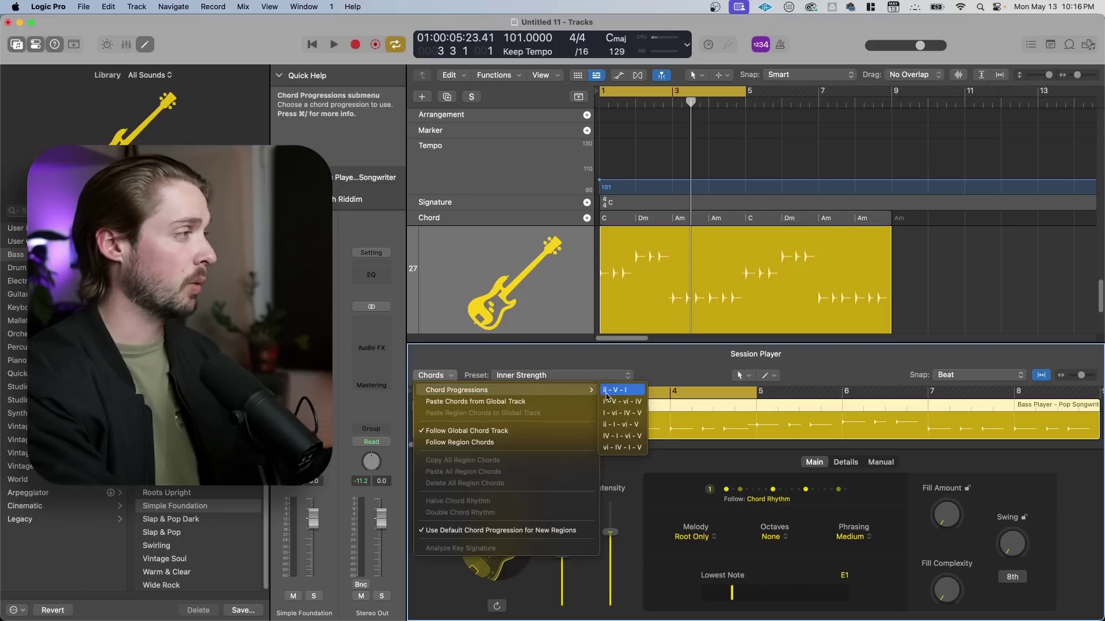
{"action": "left_click", "coordinate": [611, 406]}
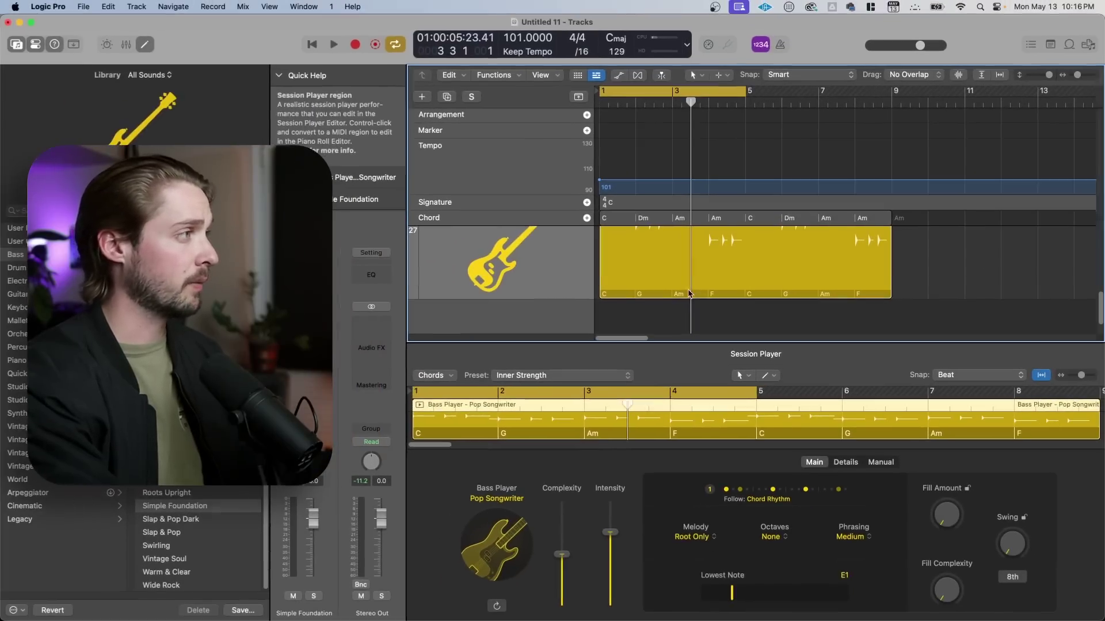
{"action": "left_click", "coordinate": [708, 276]}
{"action": "key", "text": "e"}
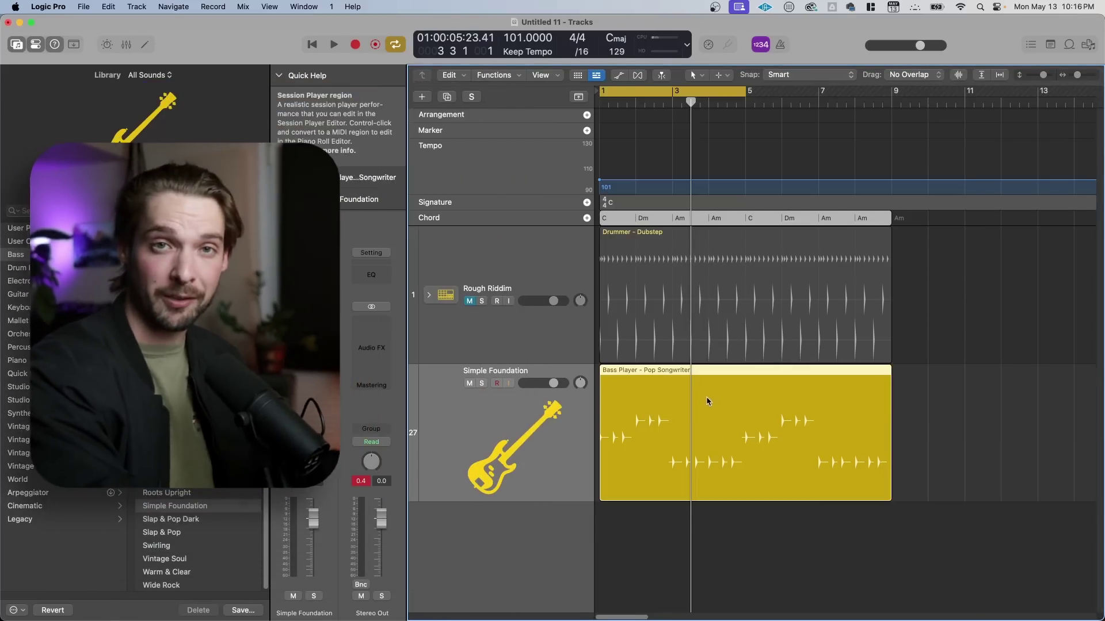
Fill the global chord track with the I - vi - IV - V progression.
{"action": "left_click", "coordinate": [651, 222]}
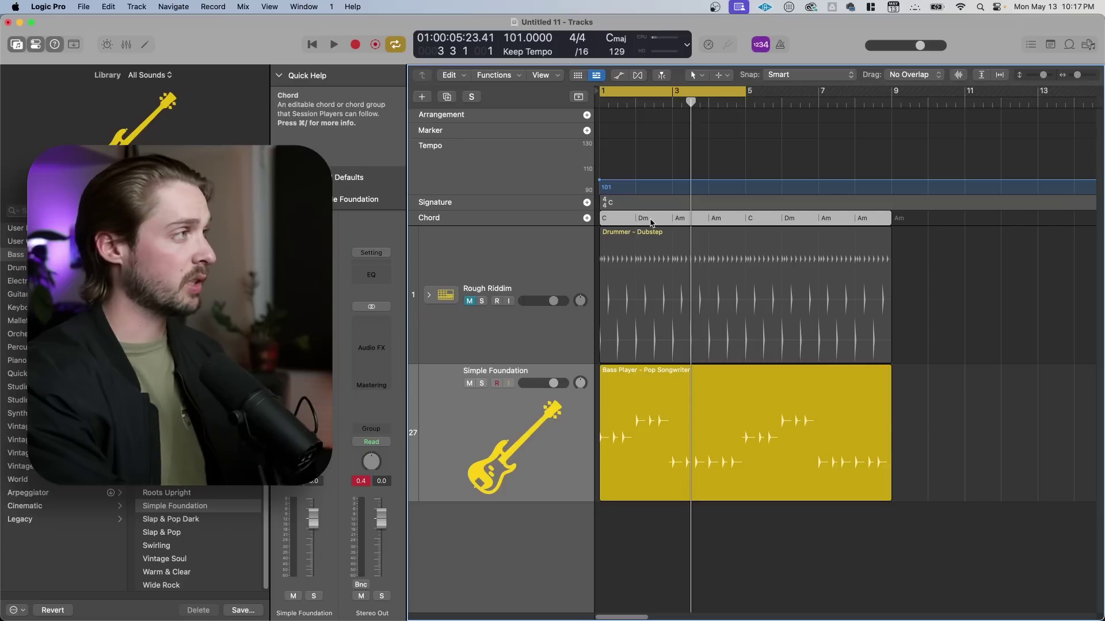
{"action": "right_click", "coordinate": [651, 222]}
{"action": "mouse_move", "coordinate": [685, 229]}
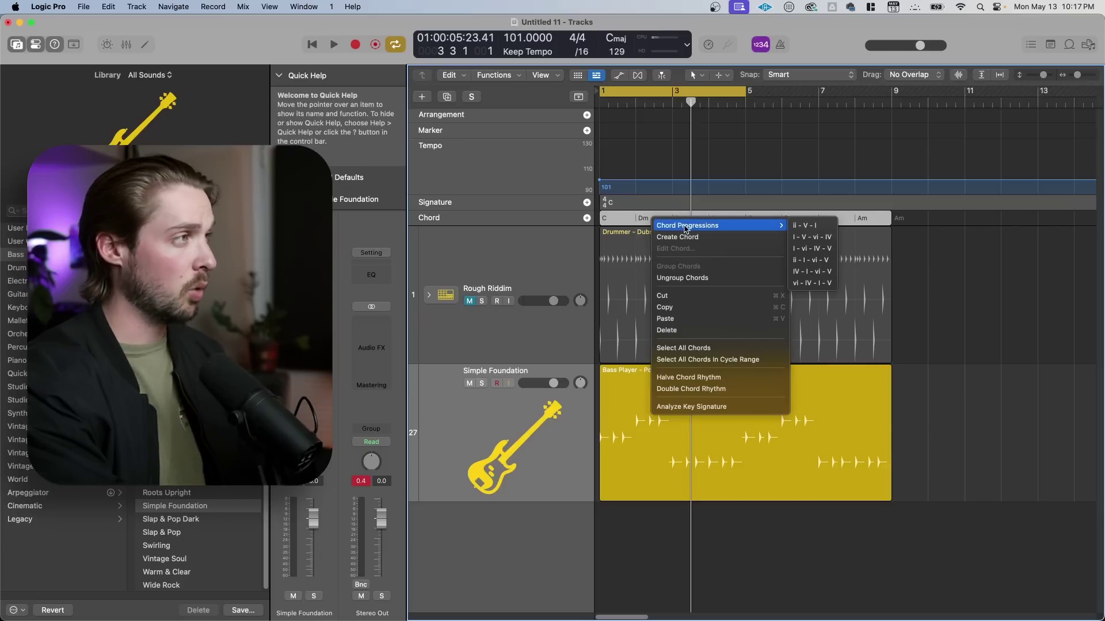
{"action": "left_click", "coordinate": [812, 250]}
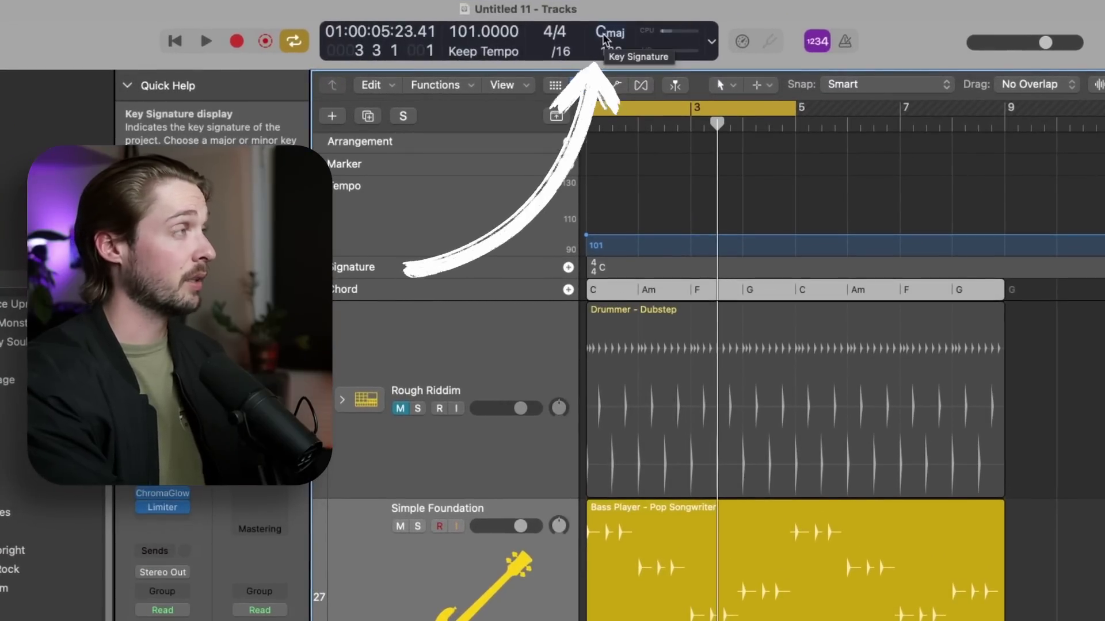
Replace the chord track with the I - V - vi - IV progression and start playback.
{"action": "right_click", "coordinate": [666, 289]}
{"action": "mouse_move", "coordinate": [828, 296]}
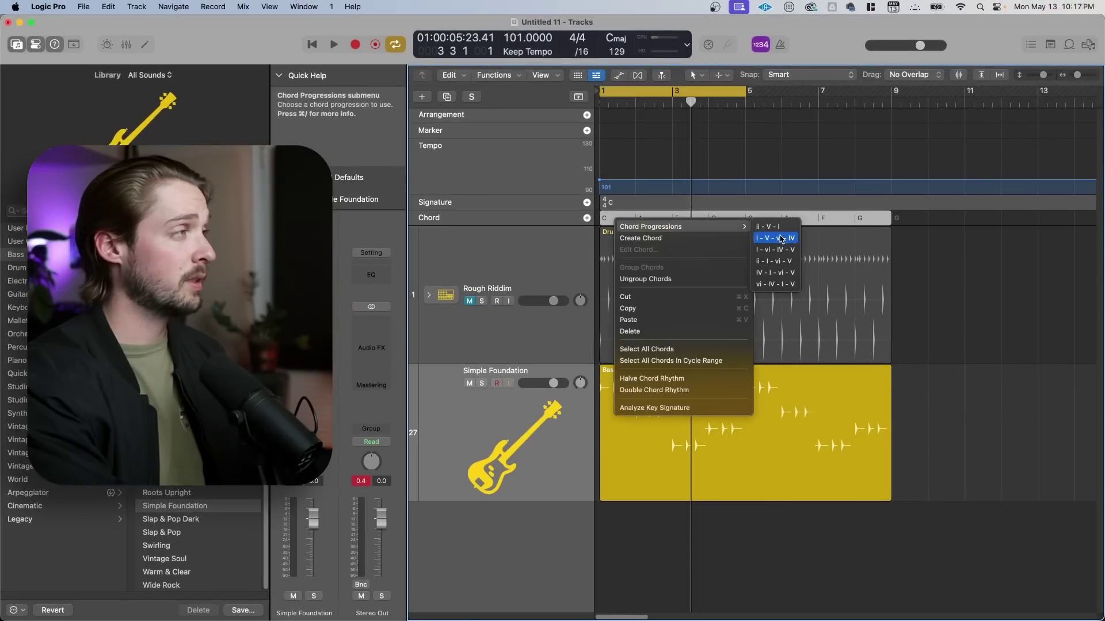
{"action": "left_click", "coordinate": [782, 238]}
{"action": "key", "text": "space"}
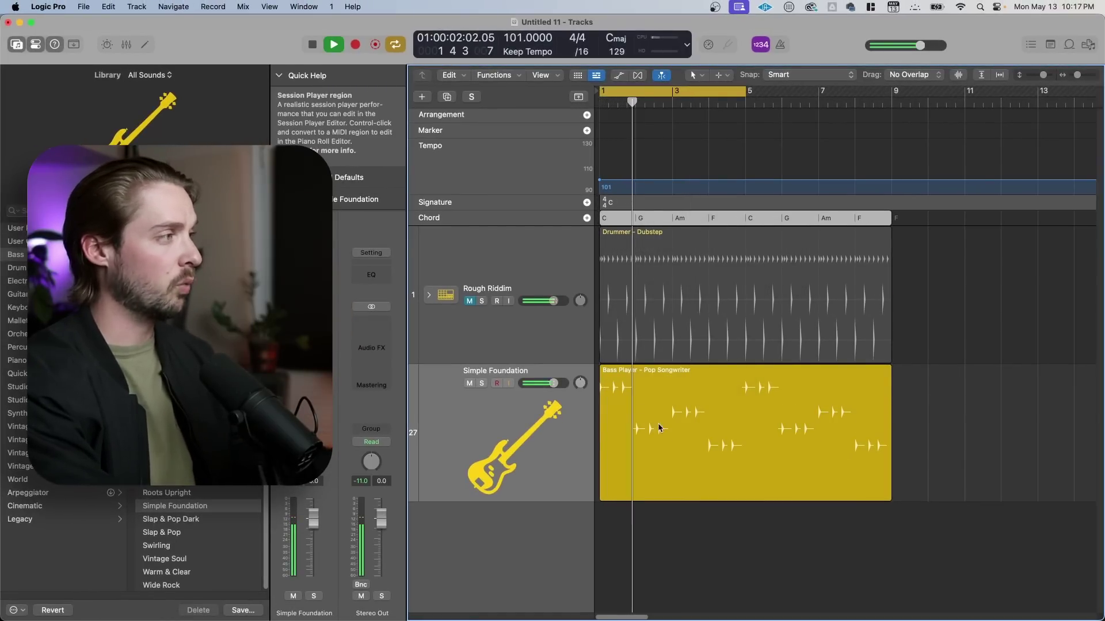
Set the bass Session Player to More Notes melody, Some octaves and Long phrasing, then play.
{"action": "double_click", "coordinate": [667, 382]}
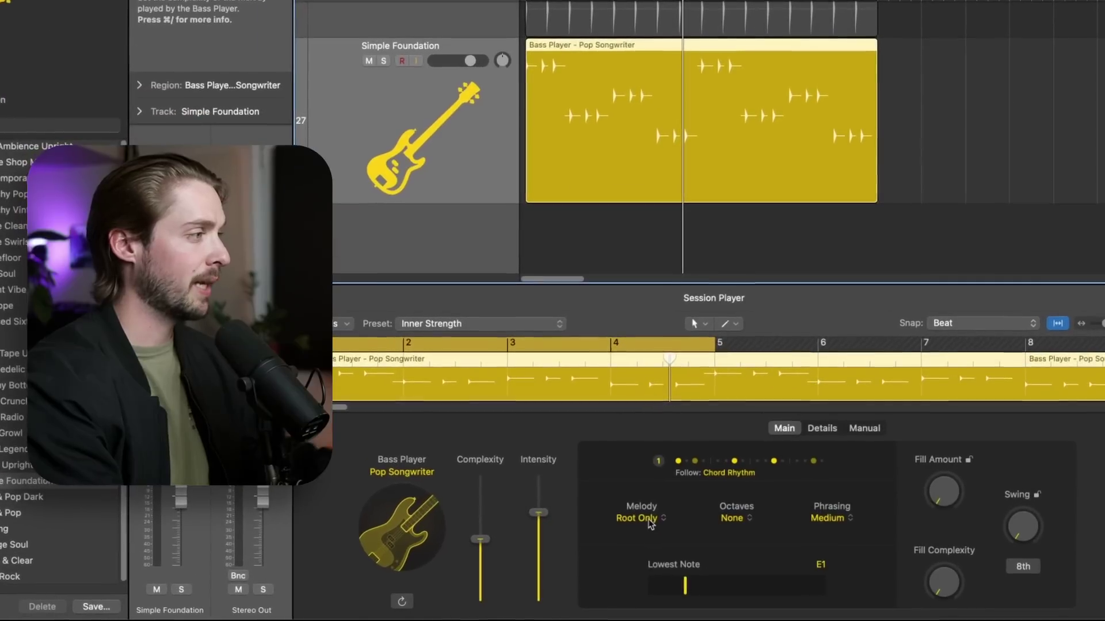
{"action": "left_click", "coordinate": [649, 522]}
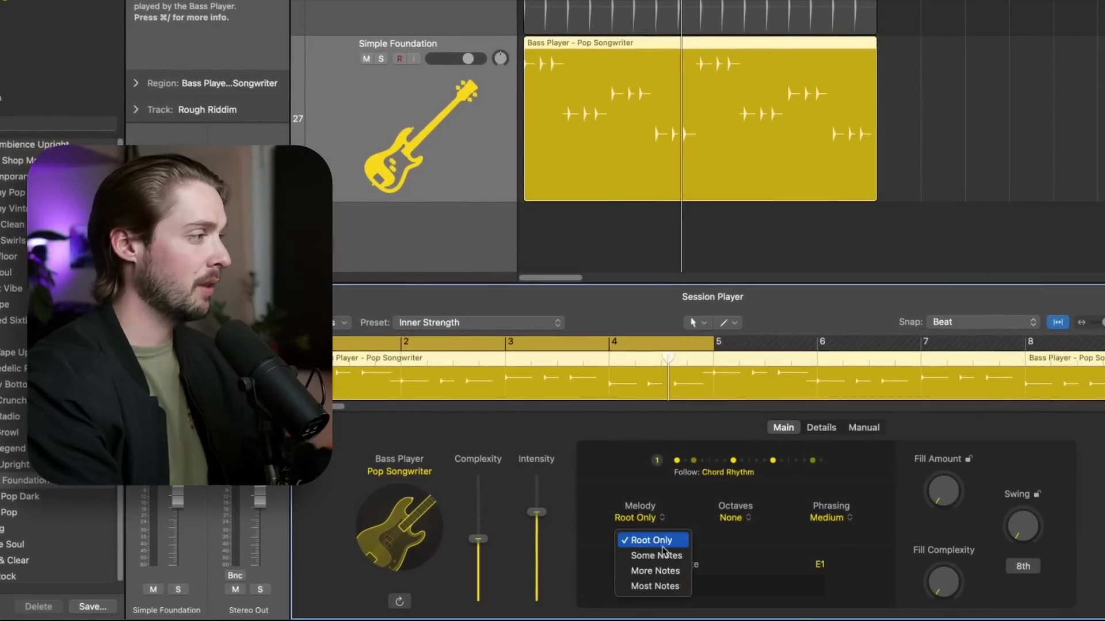
{"action": "left_click", "coordinate": [653, 570]}
{"action": "left_click", "coordinate": [730, 517]}
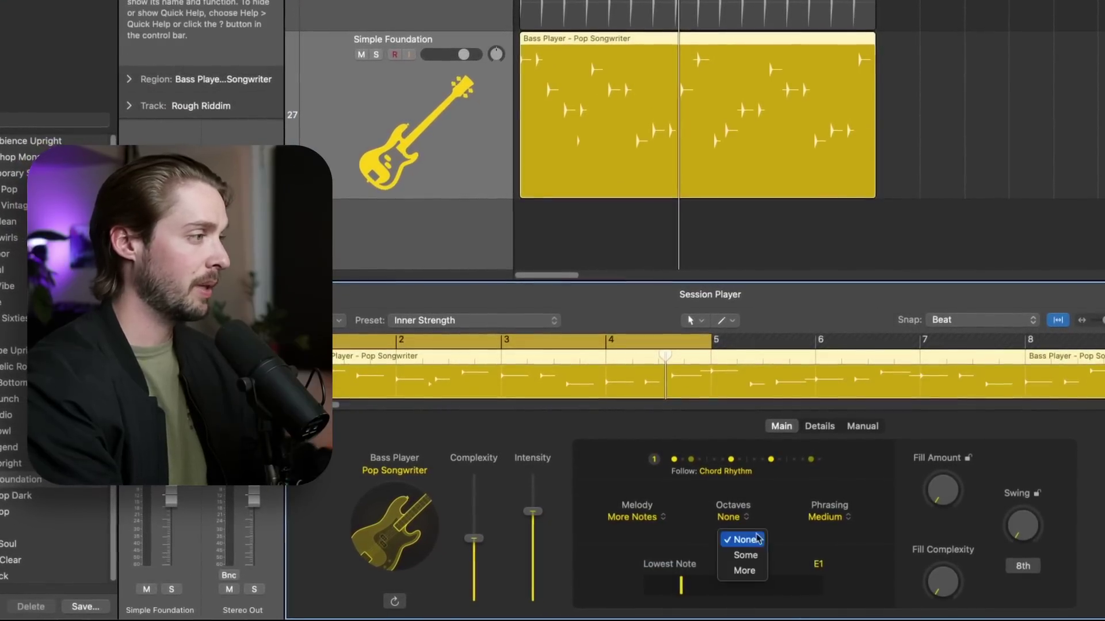
{"action": "left_click", "coordinate": [807, 533]}
{"action": "left_click", "coordinate": [806, 533]}
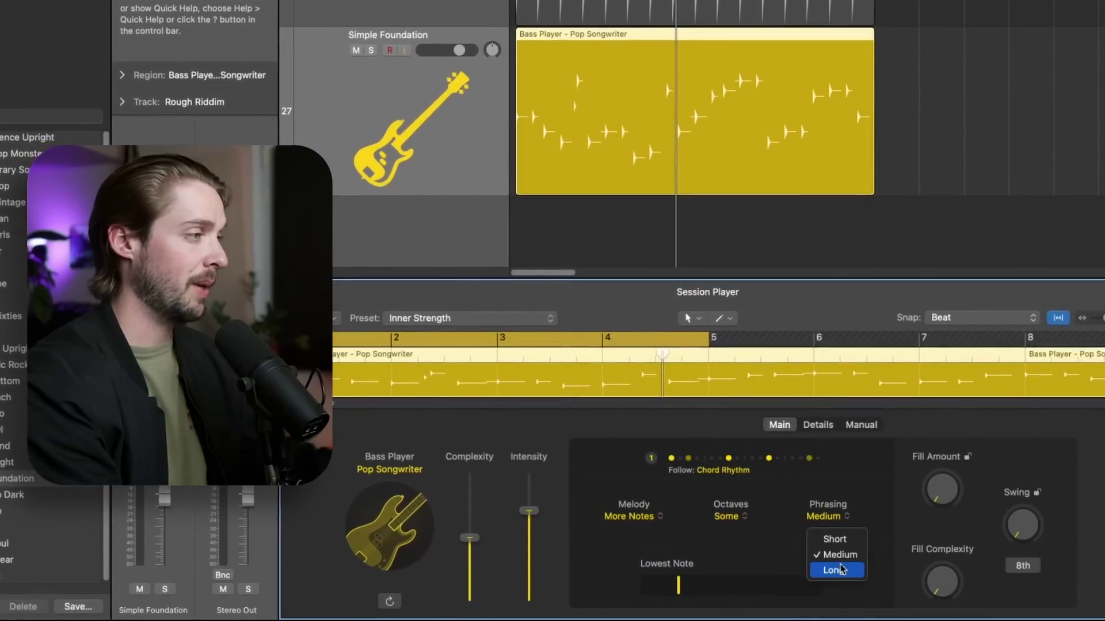
{"action": "left_click", "coordinate": [822, 570]}
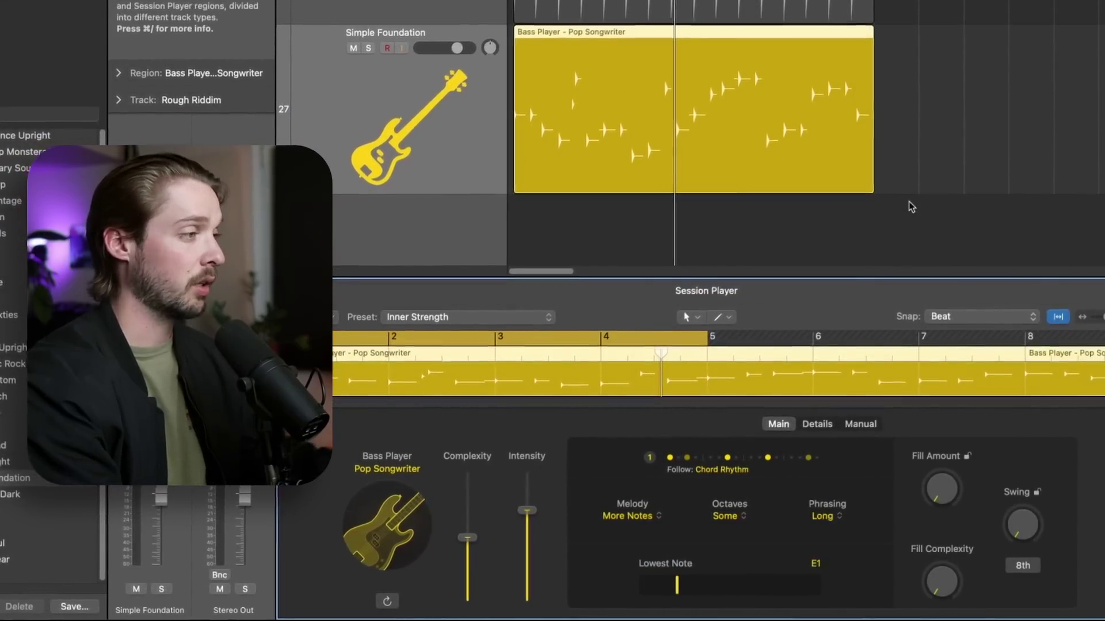
{"action": "key", "text": "space"}
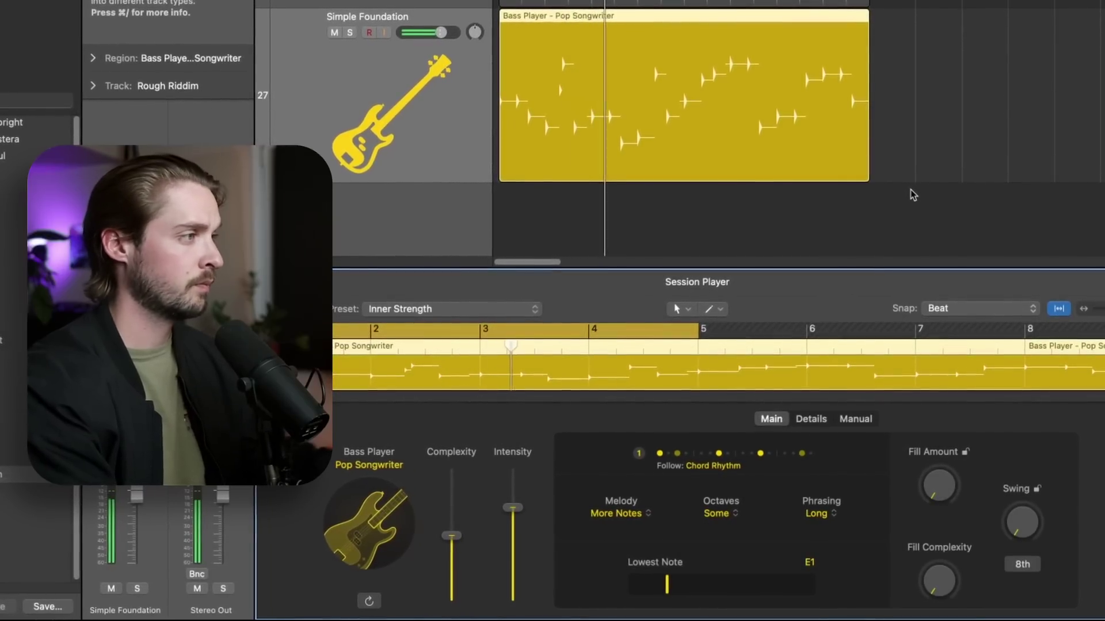
In the bass player's Details, lower Slides, nudge Feel to 4%, and turn on Pickup Hits.
{"action": "left_click", "coordinate": [818, 424]}
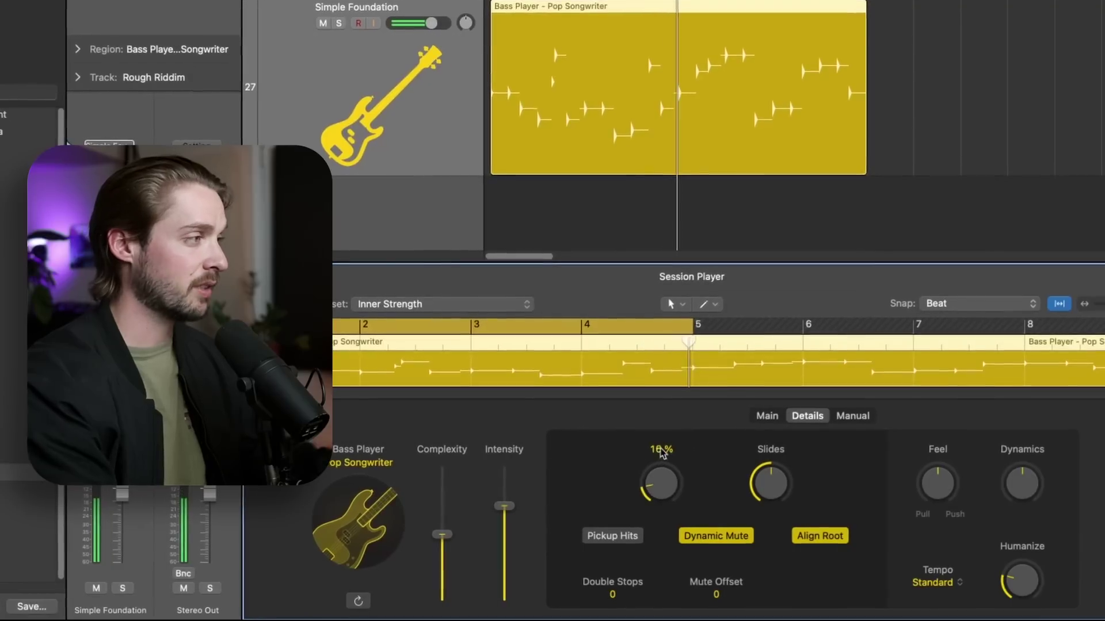
{"action": "left_click_drag", "start_coordinate": [768, 494], "coordinate": [759, 519]}
{"action": "left_click_drag", "start_coordinate": [960, 494], "coordinate": [960, 490]}
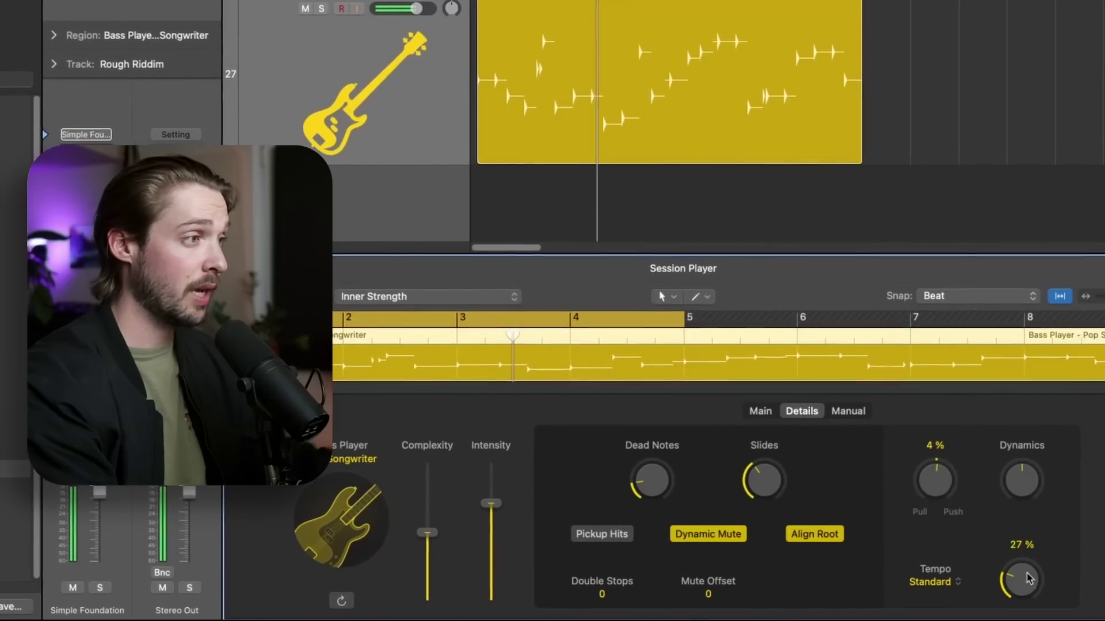
{"action": "left_click", "coordinate": [600, 534]}
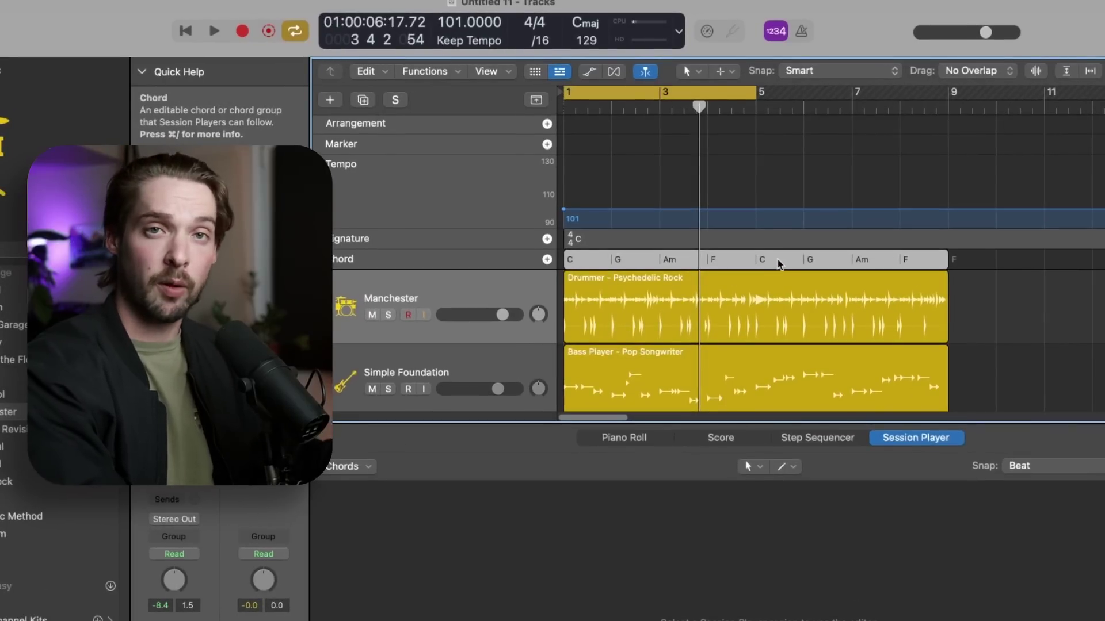
Ungroup the chord track's chords, changing Am to Dm and the second G to F.
{"action": "right_click", "coordinate": [779, 264]}
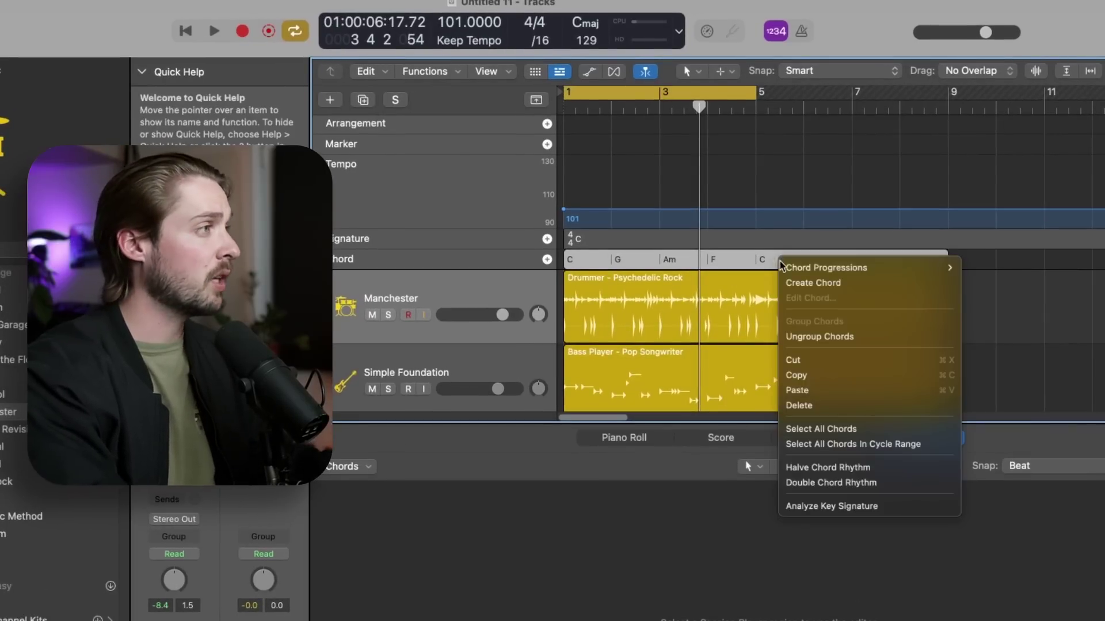
{"action": "left_click", "coordinate": [856, 337]}
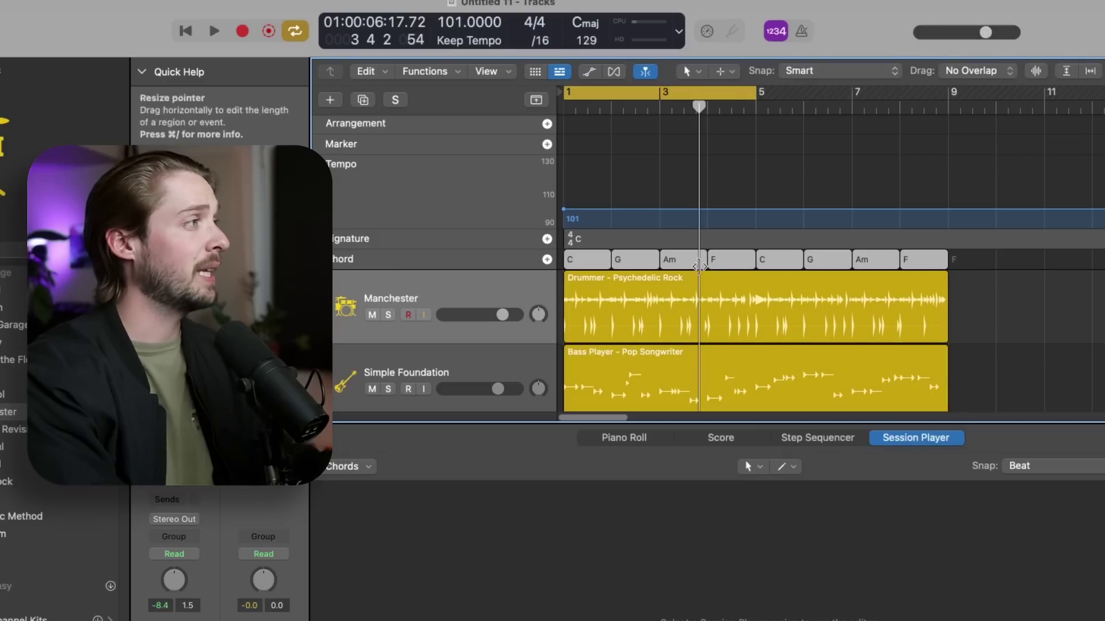
{"action": "double_click", "coordinate": [676, 263]}
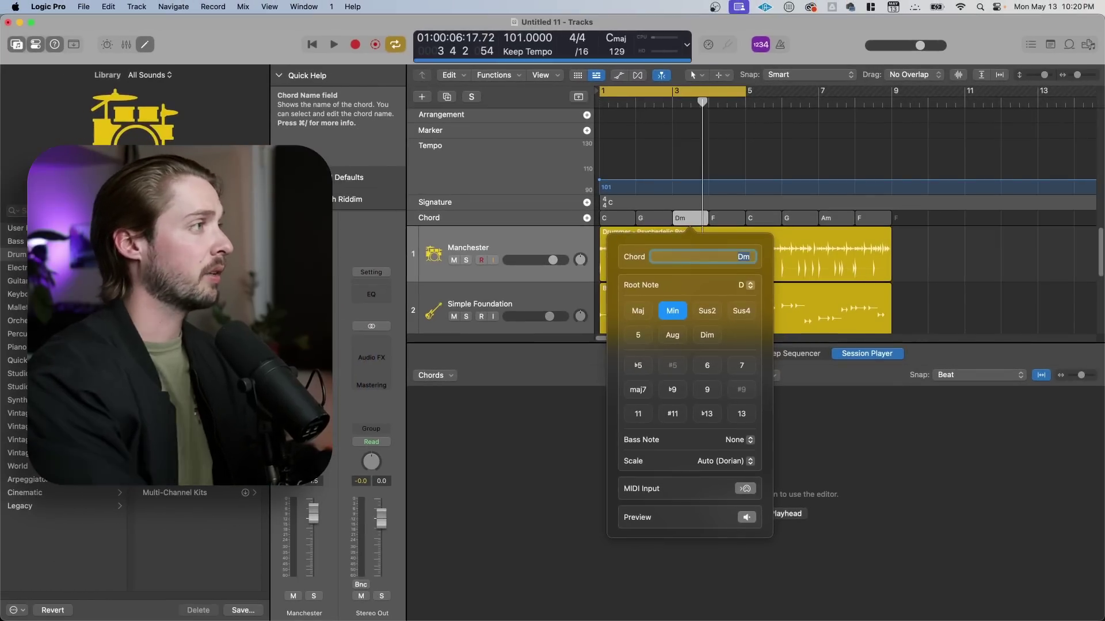
{"action": "double_click", "coordinate": [790, 221]}
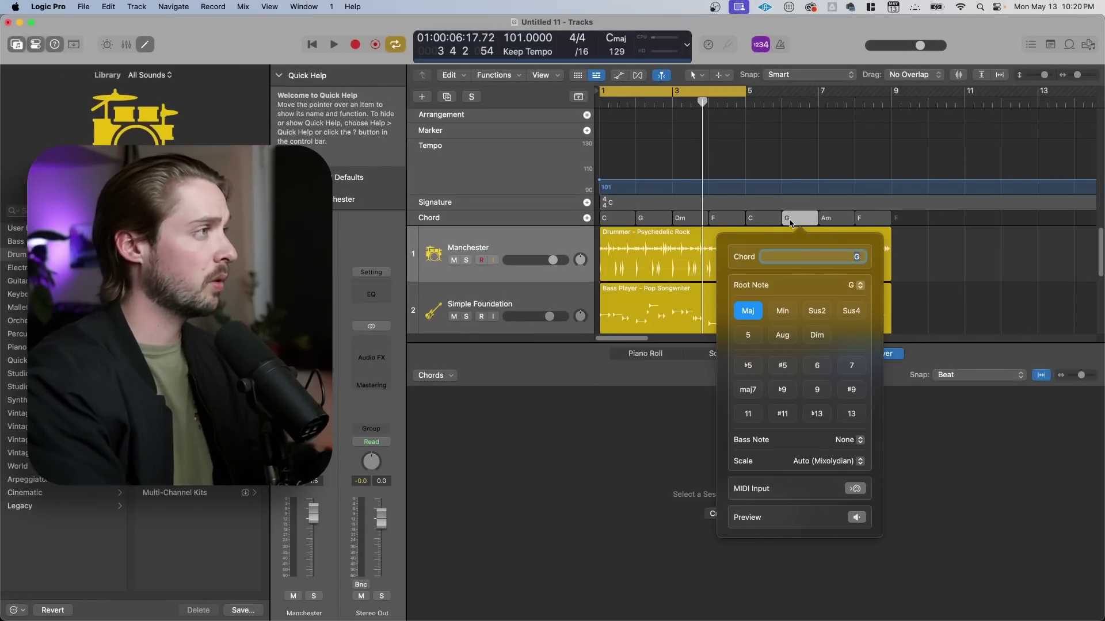
{"action": "key", "text": "Return"}
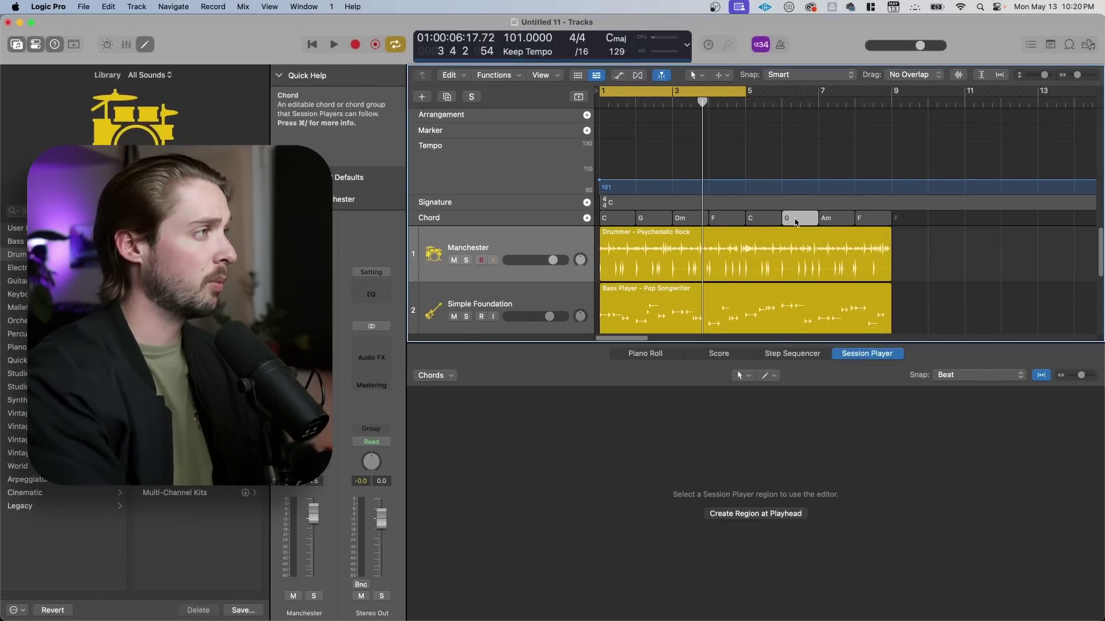
{"action": "type", "text": "f"}
{"action": "key", "text": "Return"}
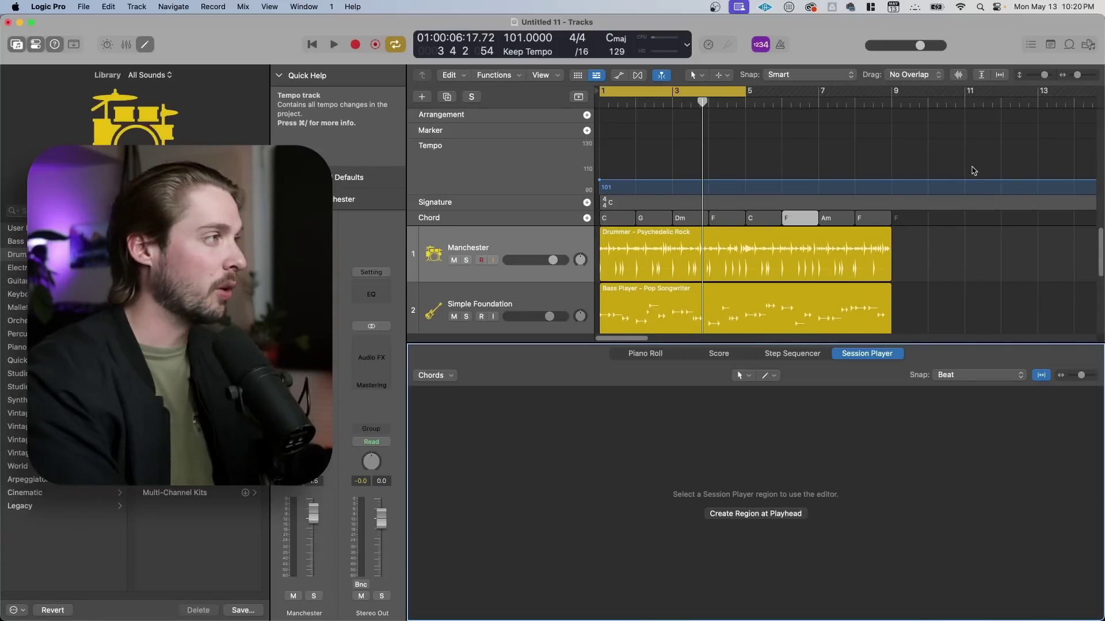
Play the project with the new chords, then hide the global tracks.
{"action": "scroll", "coordinate": [777, 234], "scroll_direction": "down", "scroll_amount": 3}
{"action": "key", "text": "space"}
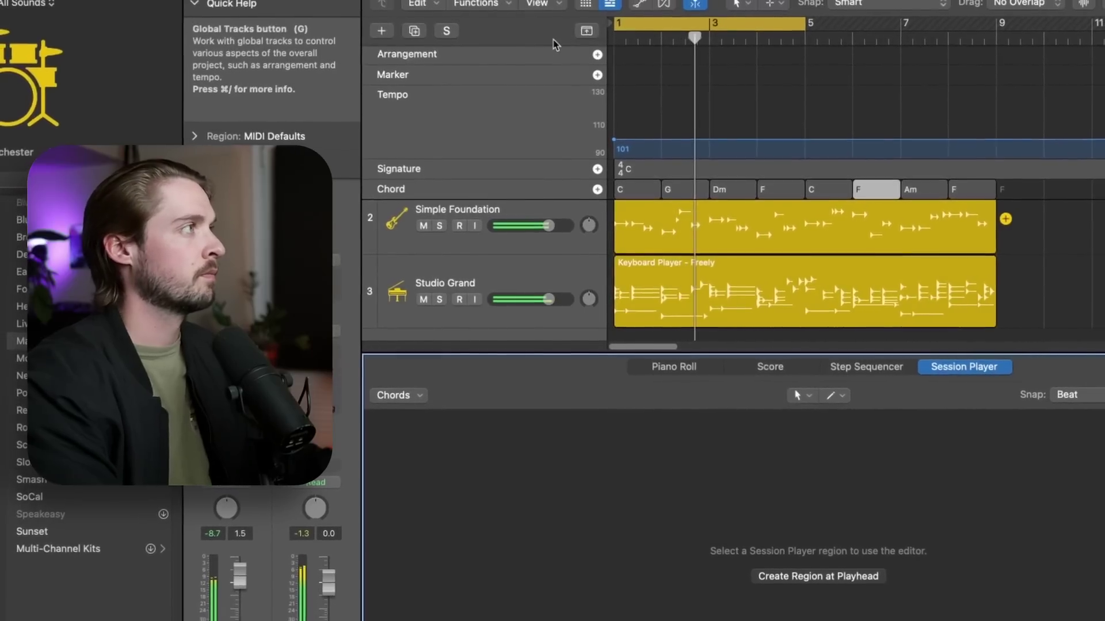
{"action": "left_click", "coordinate": [586, 26]}
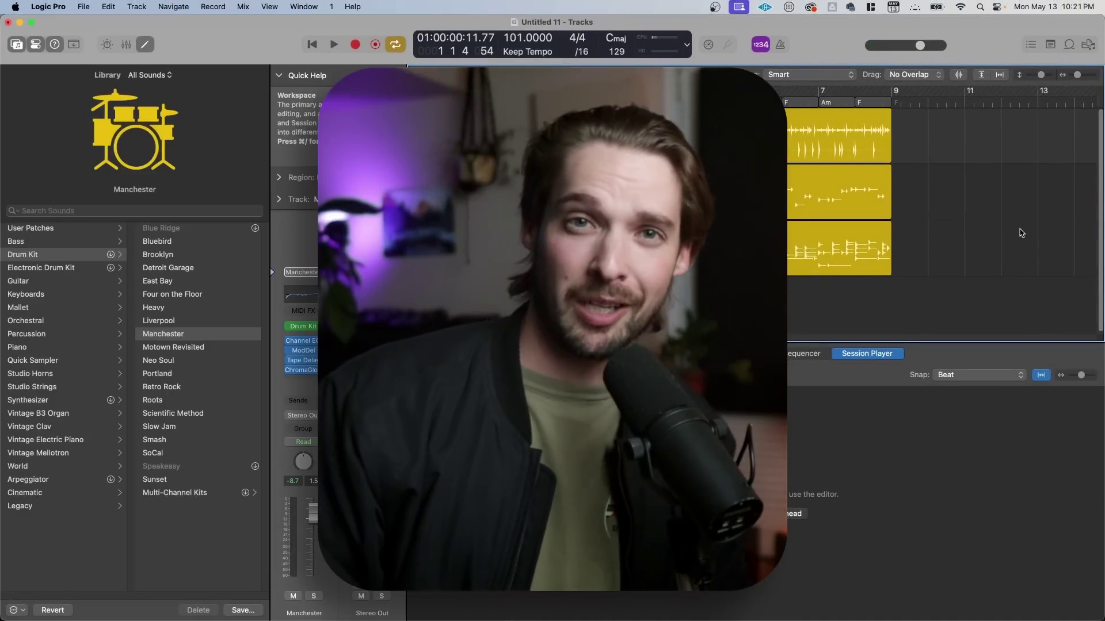
Load Serum's Plucked > PL Dyk Pyk [PL] preset on the Studio Grand keyboard track.
{"action": "left_click", "coordinate": [722, 226]}
{"action": "left_click", "coordinate": [554, 188]}
{"action": "left_click", "coordinate": [542, 246]}
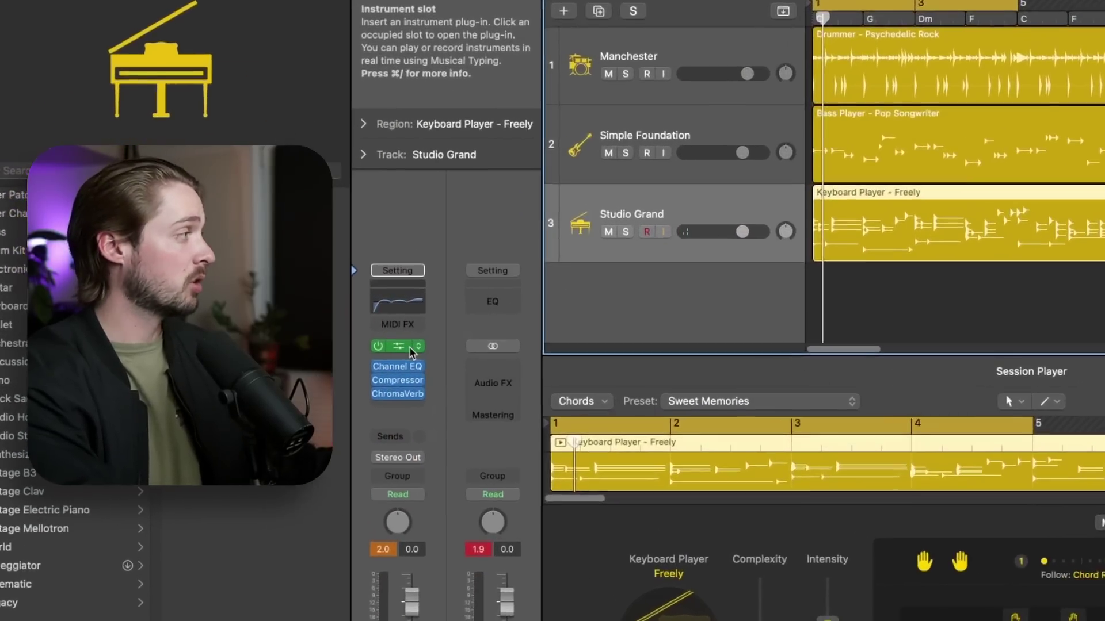
{"action": "left_click", "coordinate": [302, 336]}
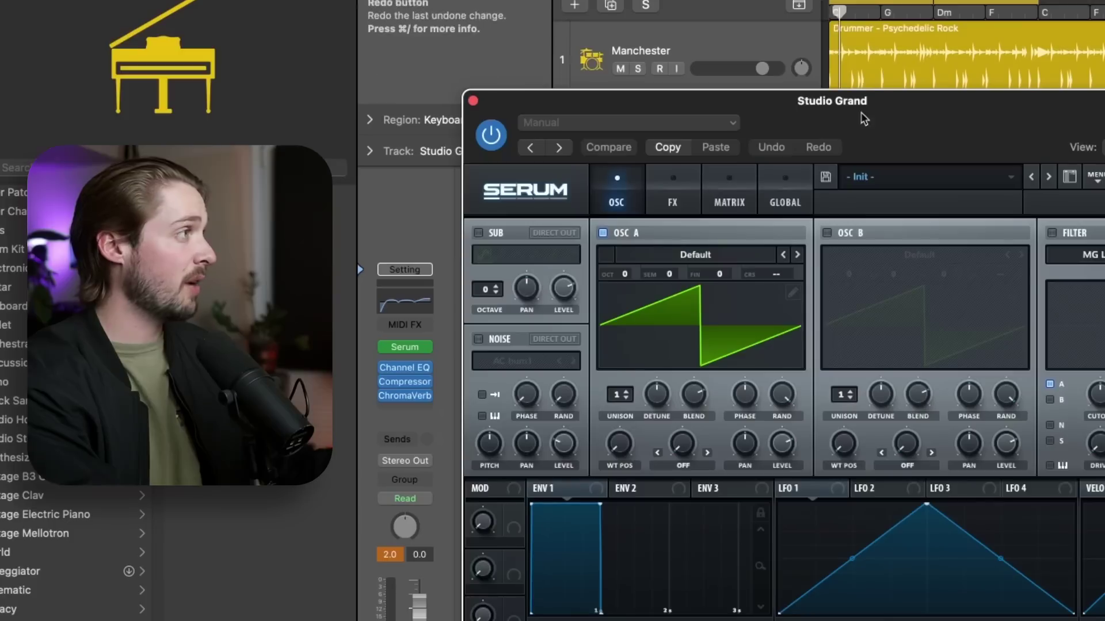
{"action": "left_click", "coordinate": [940, 179]}
{"action": "mouse_move", "coordinate": [881, 311]}
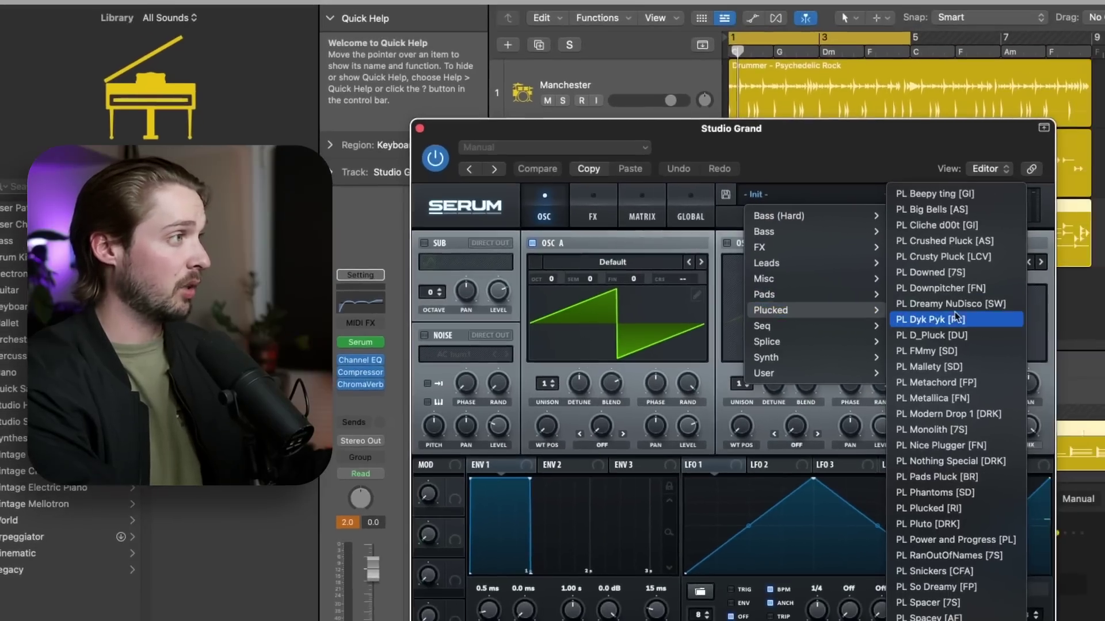
{"action": "left_click", "coordinate": [955, 319]}
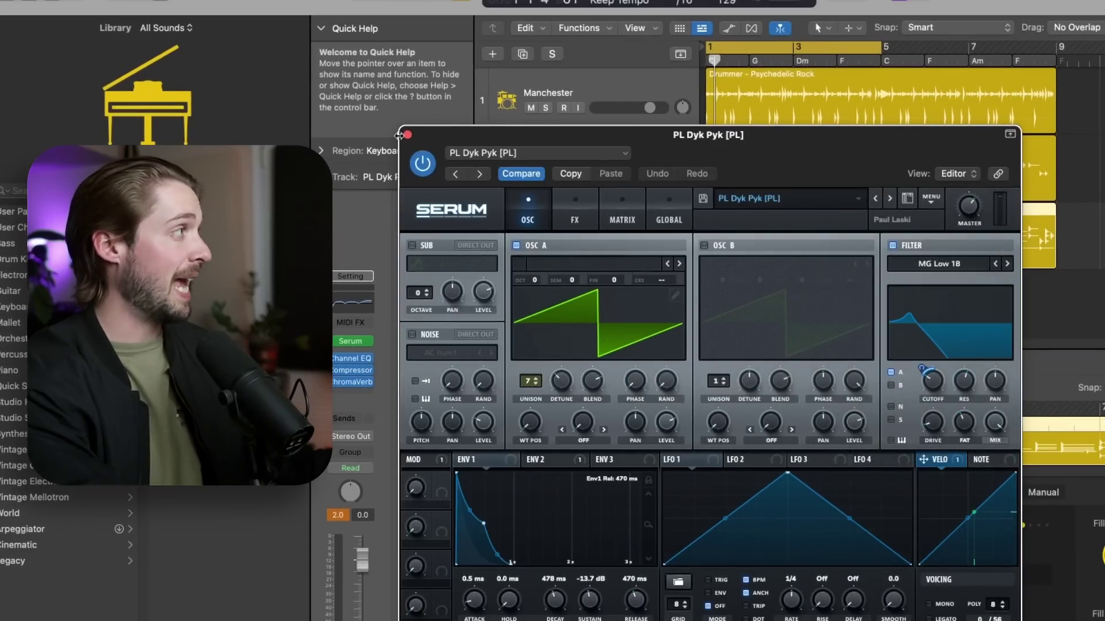
{"action": "left_click", "coordinate": [407, 136]}
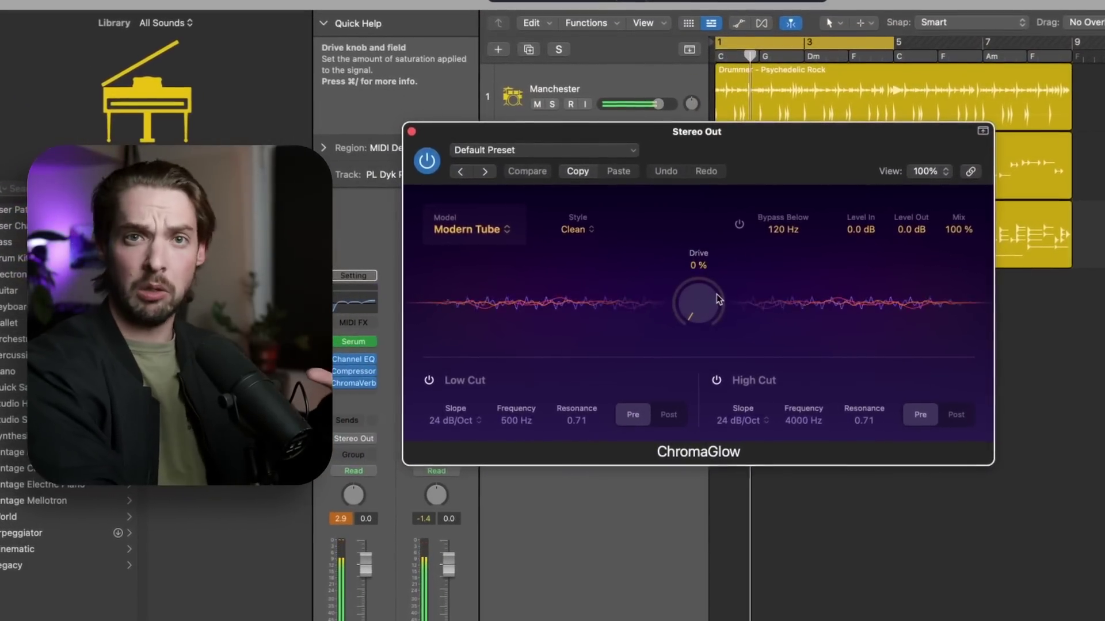
Adjust ChromaGlow's saturation Drive on the Stereo Out, settling at 22%.
{"action": "left_click_drag", "start_coordinate": [698, 293], "coordinate": [706, 265]}
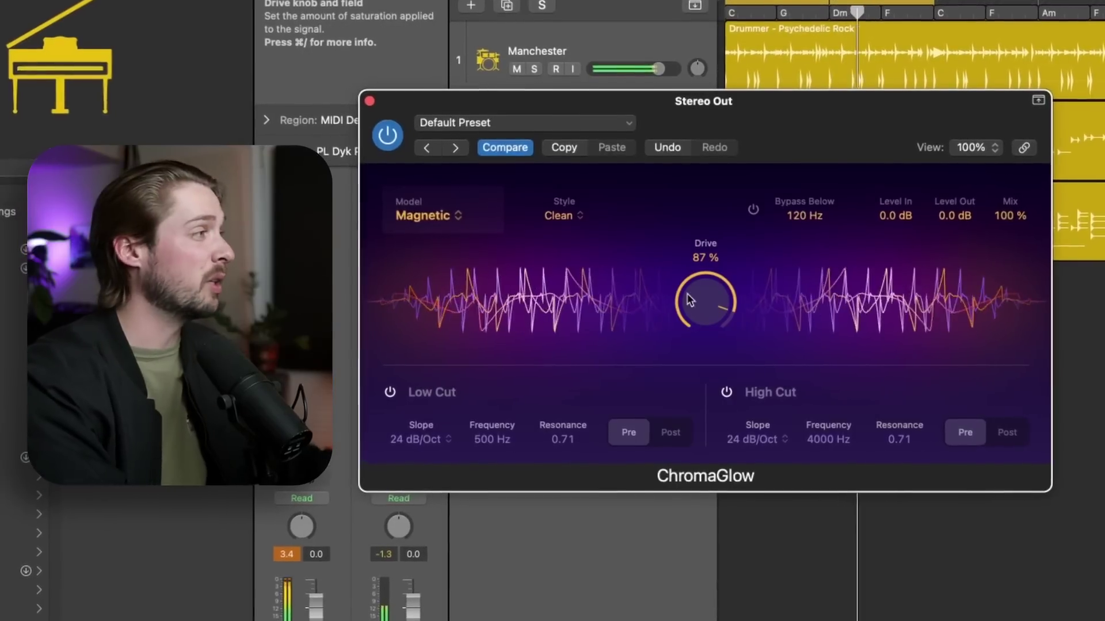
{"action": "left_click_drag", "start_coordinate": [706, 365], "coordinate": [734, 479]}
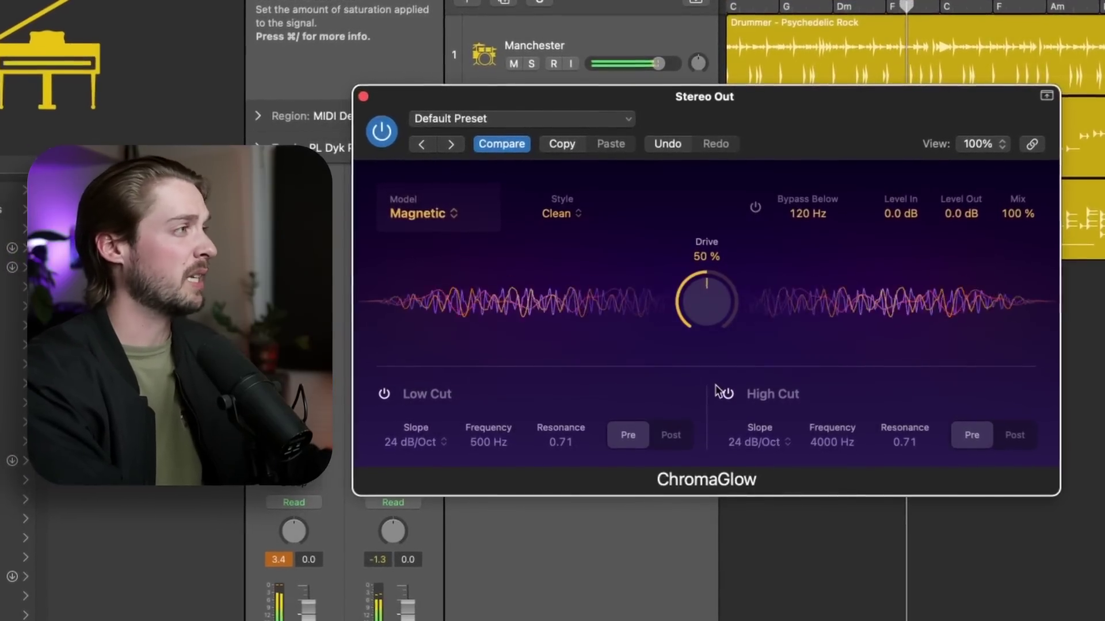
{"action": "left_click_drag", "start_coordinate": [718, 391], "coordinate": [718, 390]}
{"action": "left_click_drag", "start_coordinate": [717, 431], "coordinate": [716, 469]}
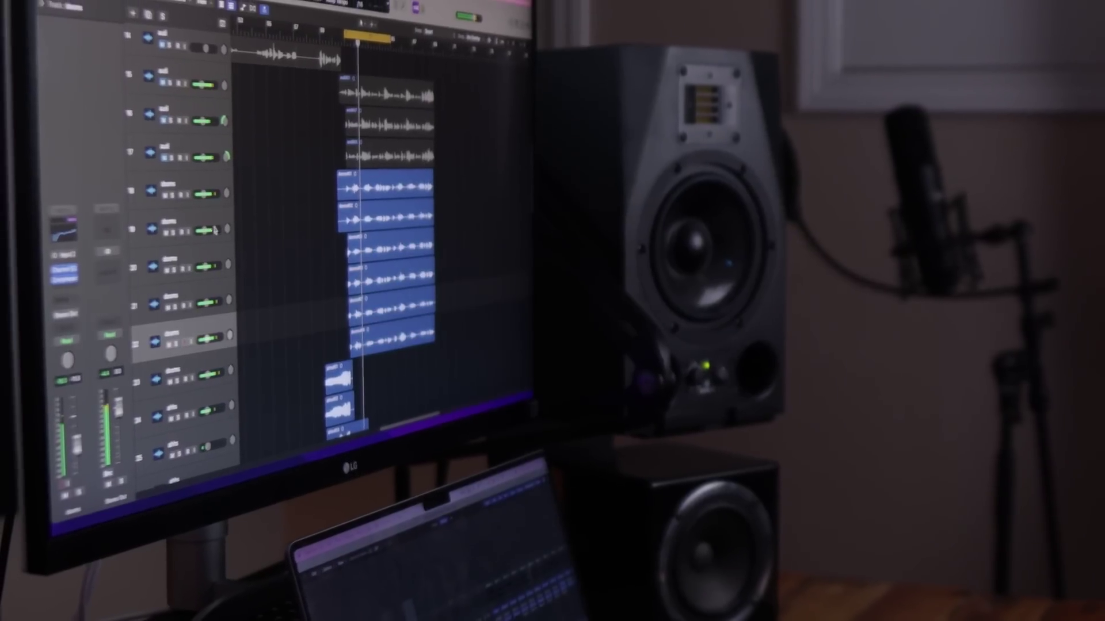
Open the Channel EQ plug-in window on the track.
{"action": "left_click", "coordinate": [80, 268]}
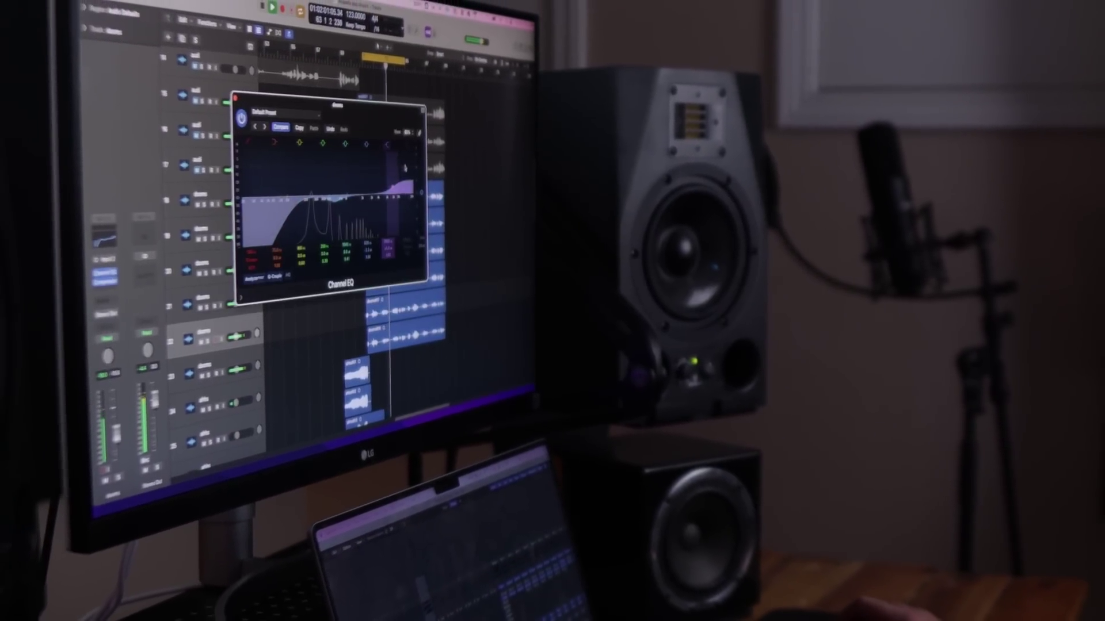